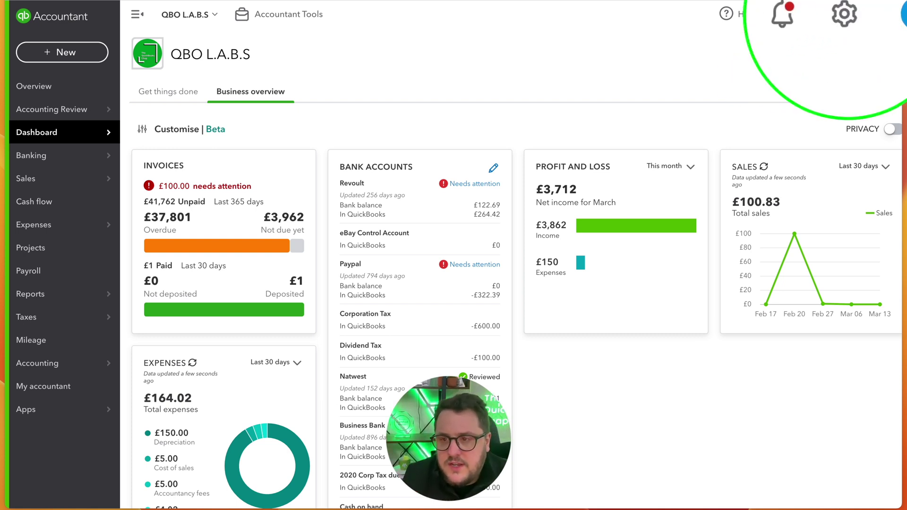
Open the Advanced company settings and start editing the Categories section.
left_click(852, 21)
left_click(359, 78)
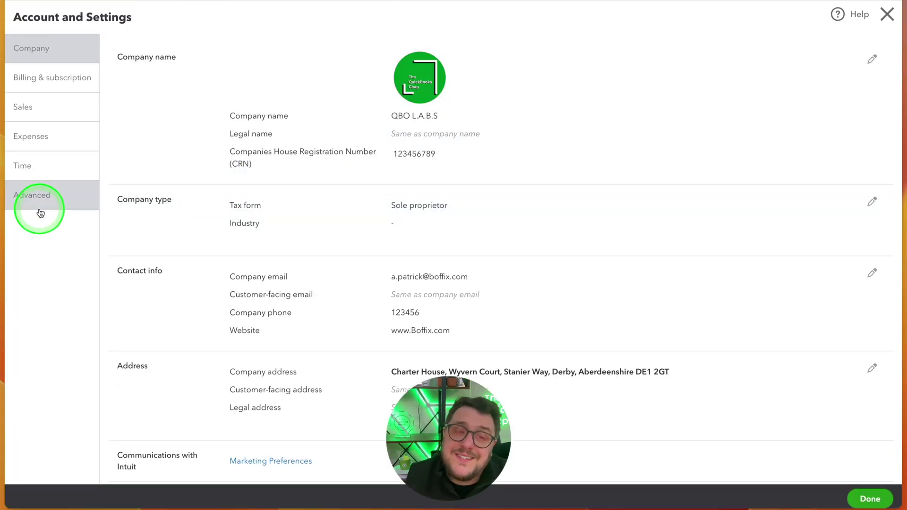
left_click(37, 206)
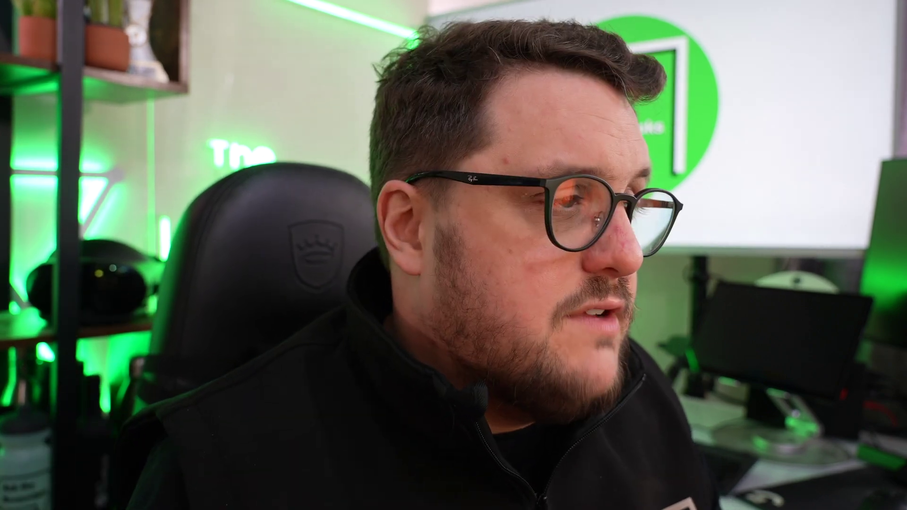
left_click(431, 337)
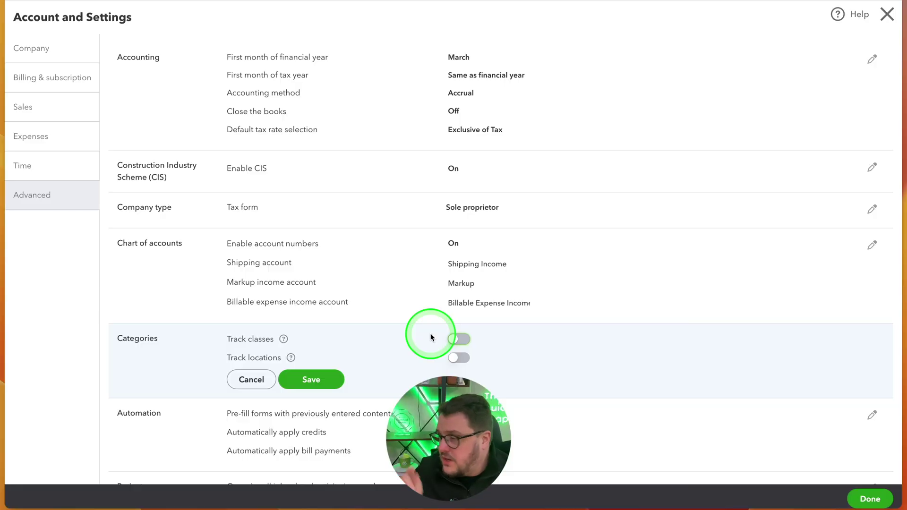
Duplicate the browser tab to bring up the Virgin Media Business bill.
left_click(253, 5)
right_click(117, 1)
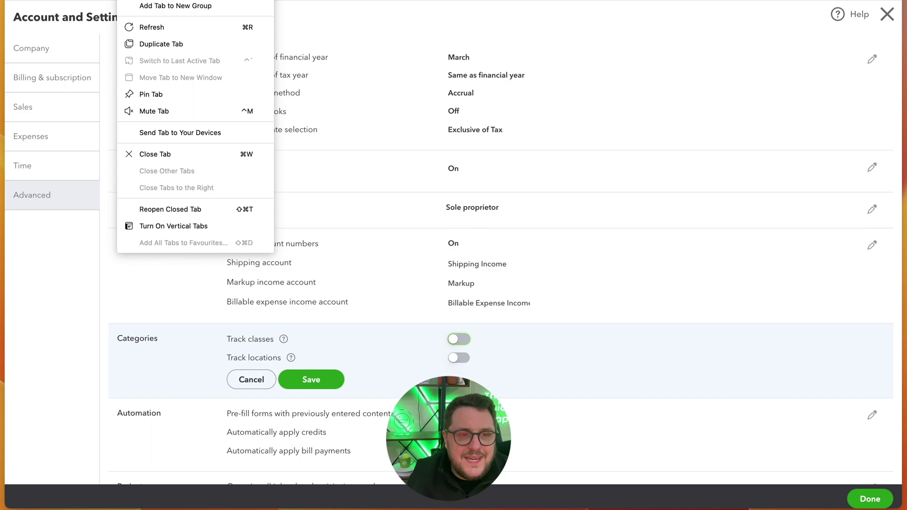
left_click(168, 49)
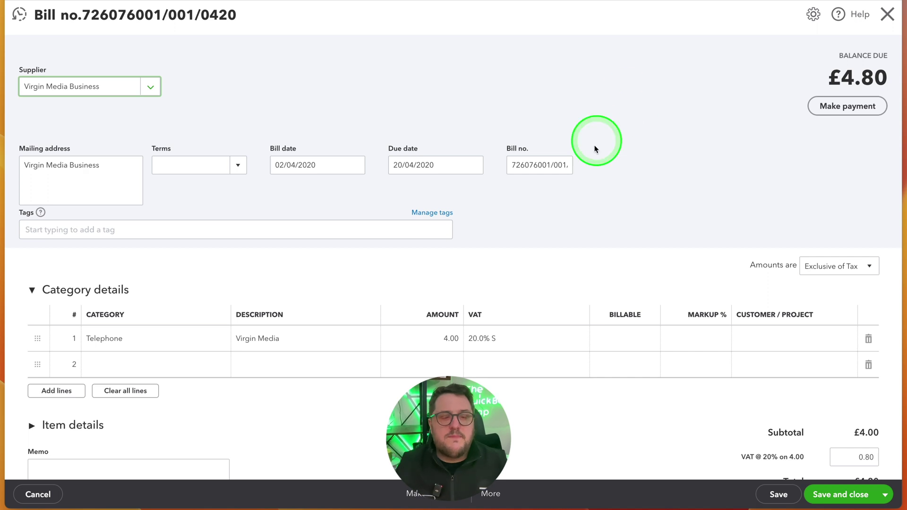
Review the Virgin Media Business bill's £4.80 total and attached receipt.
scroll(612, 115, "down", 3)
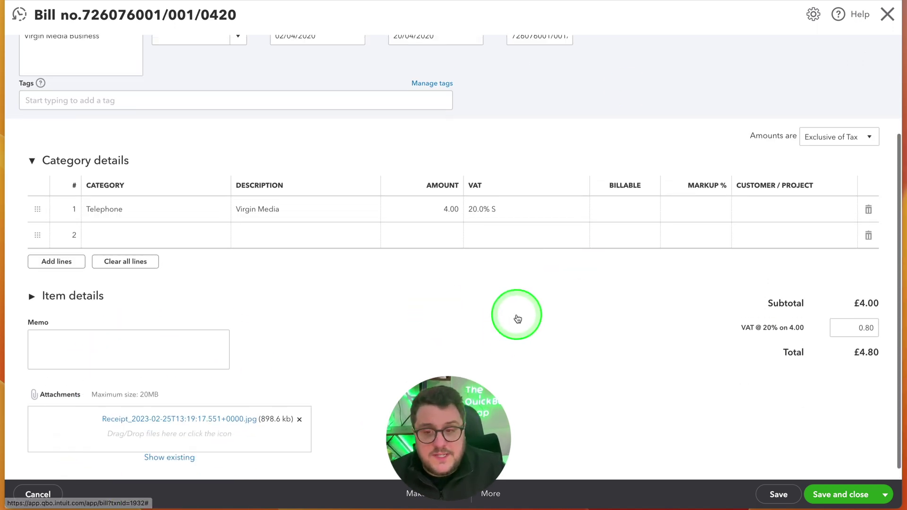
scroll(518, 319, "up", 3)
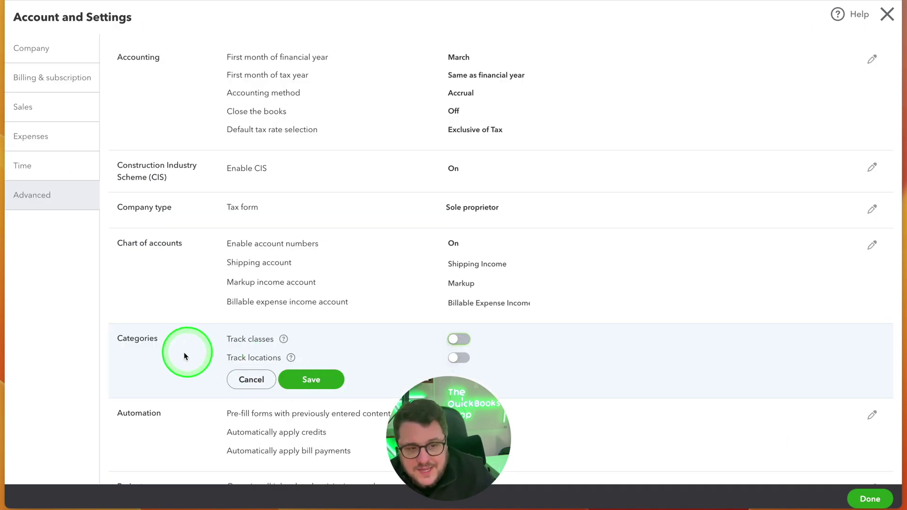
Switch on Track classes and assign classes one to each row in transaction.
left_click(454, 340)
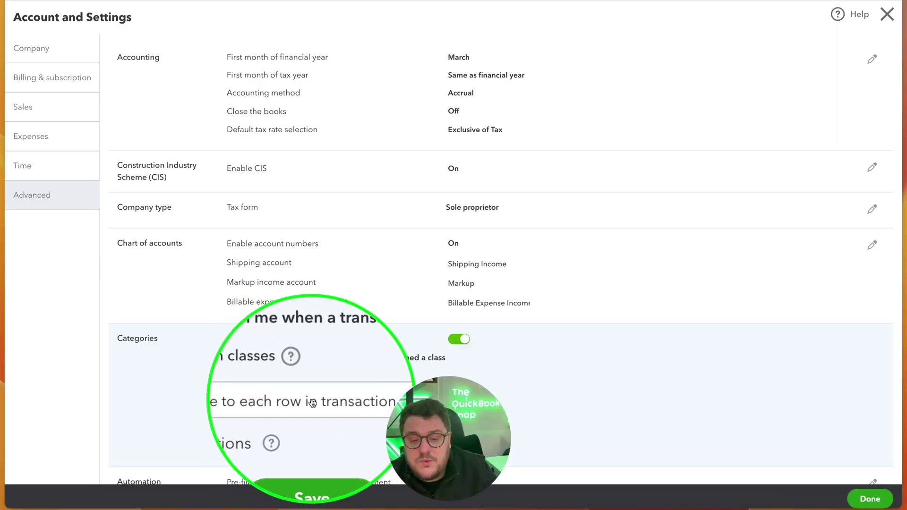
left_click(332, 399)
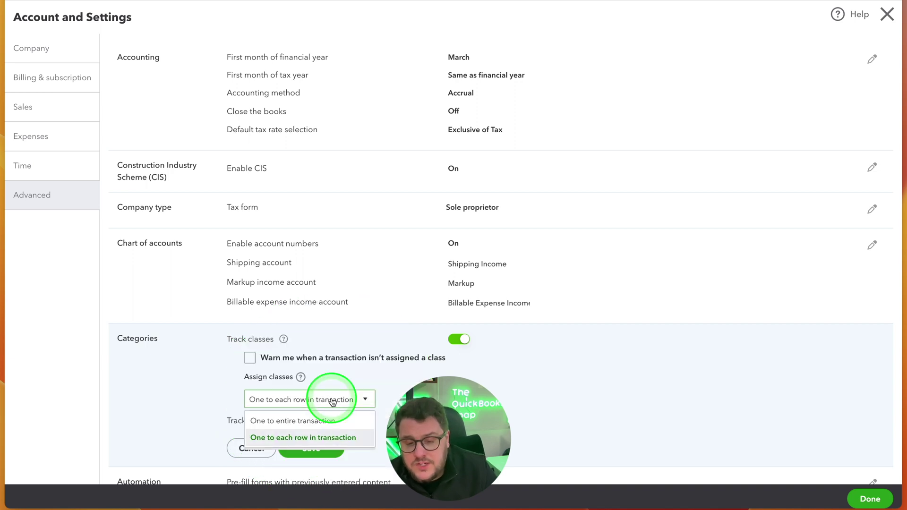
left_click(596, 349)
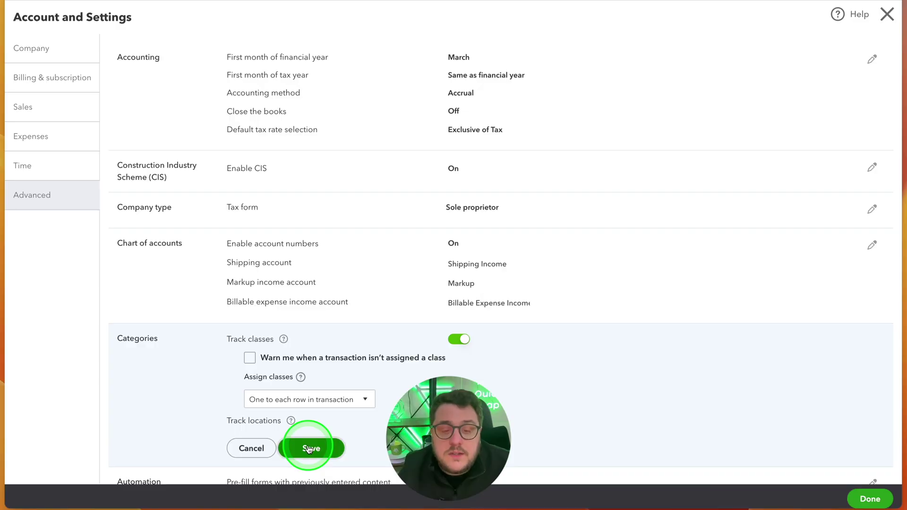
Save the tracking settings and give the bill a newly created Derby location.
left_click(309, 446)
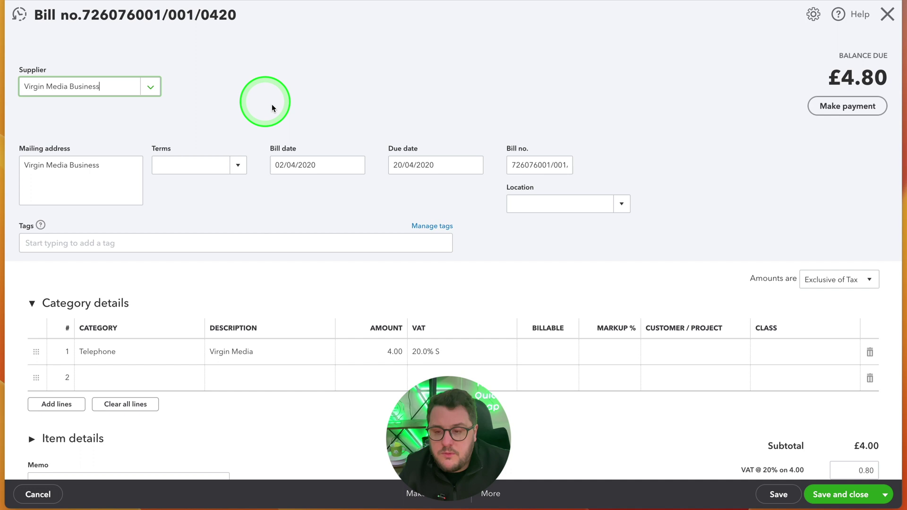
left_click(557, 203)
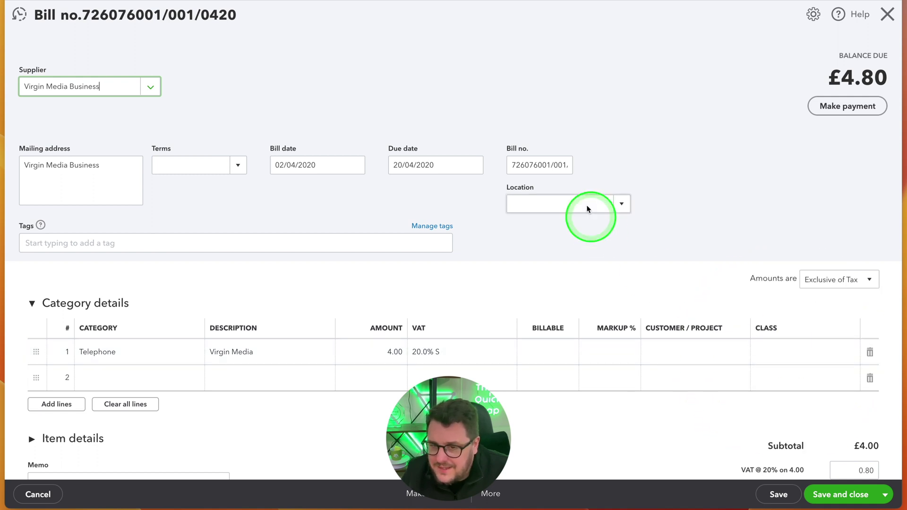
left_click(622, 205)
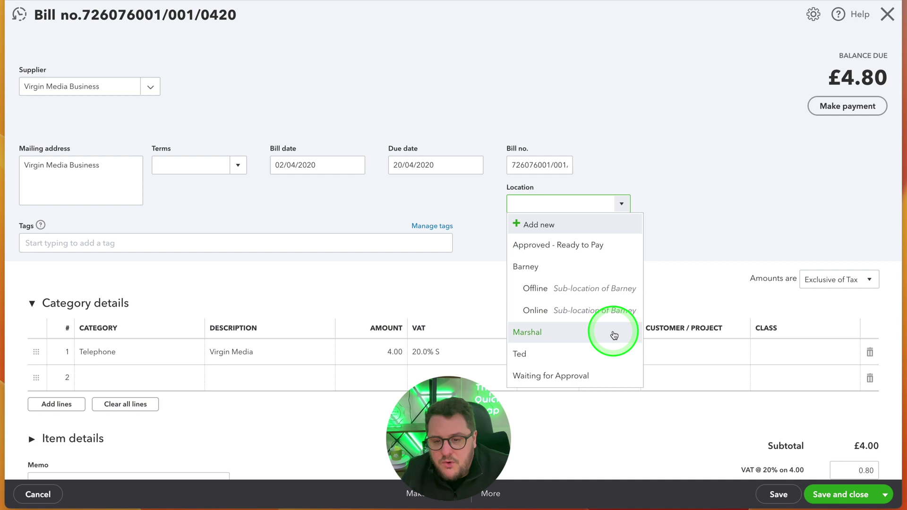
left_click(538, 225)
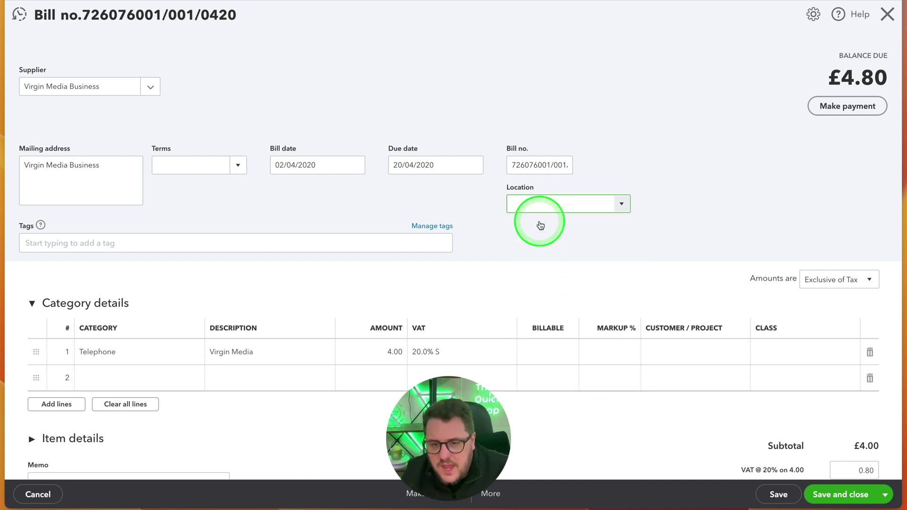
type("Derby")
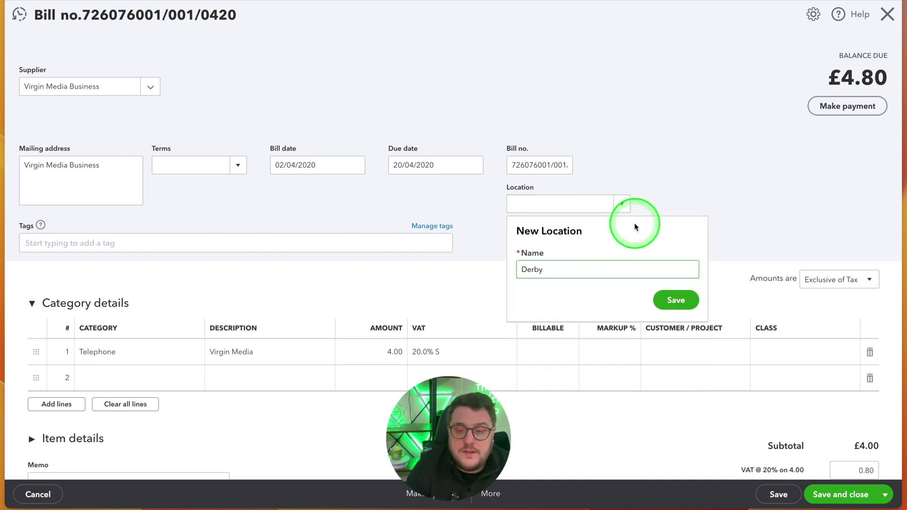
left_click(674, 299)
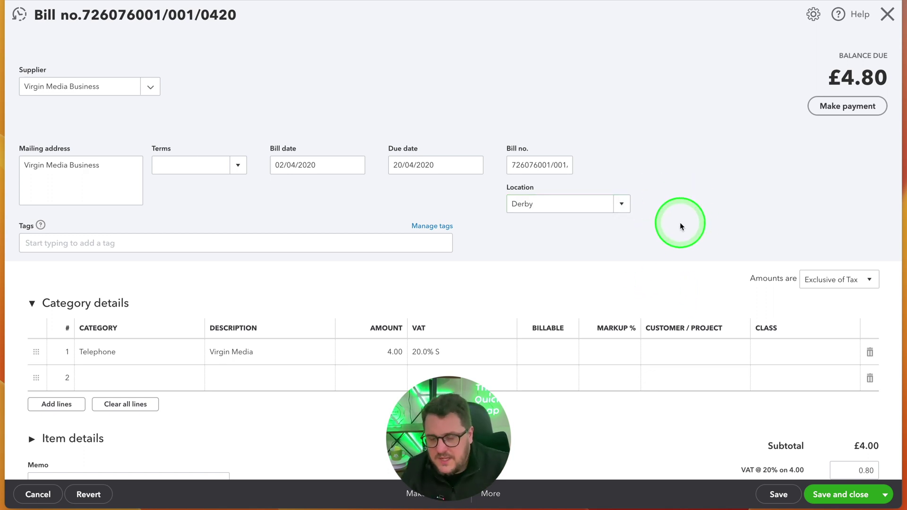
scroll(679, 222, "down", 3)
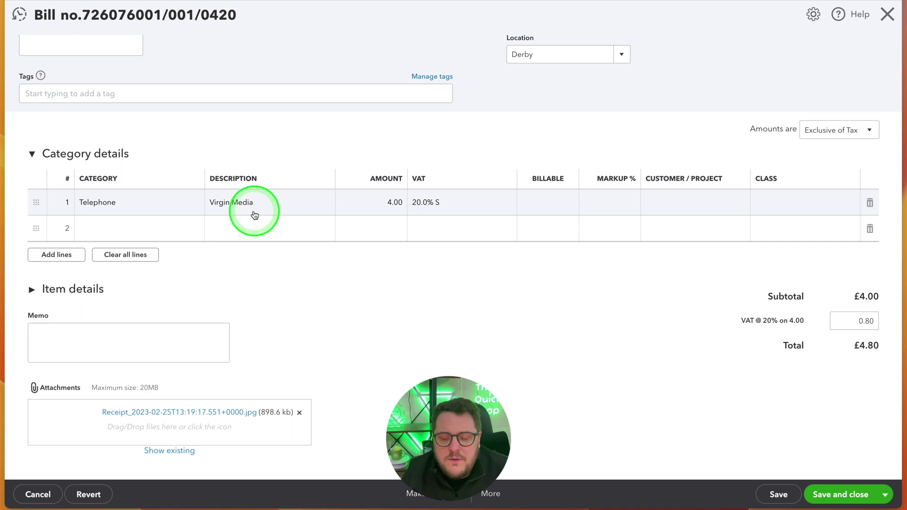
Add a second Telephone line to the bill with the same Virgin Media description.
left_click(156, 228)
type("Te")
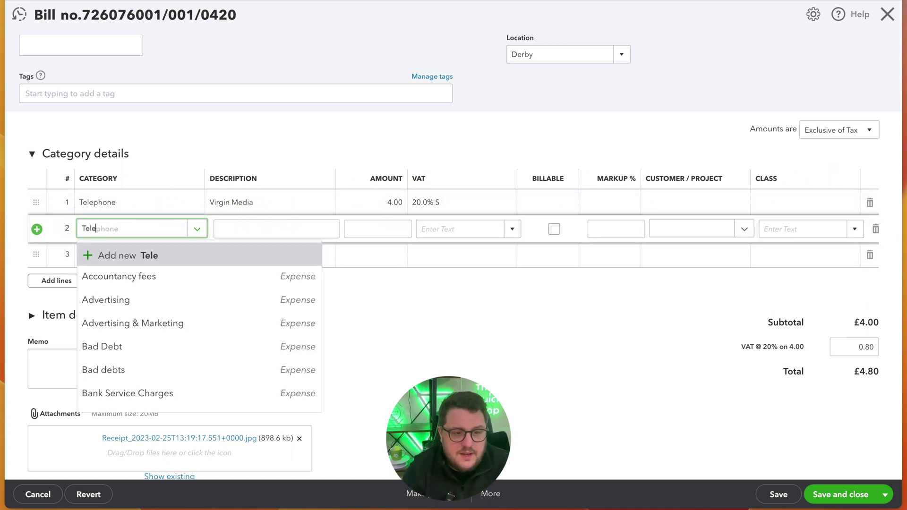
type("le")
left_click(142, 277)
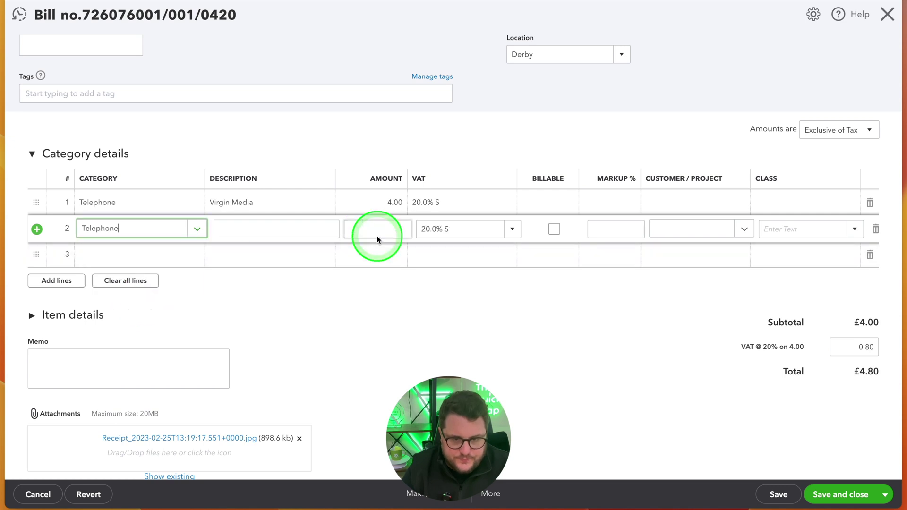
left_click(273, 207)
key("ctrl+a")
key("ctrl+c")
left_click(256, 223)
key("ctrl+v")
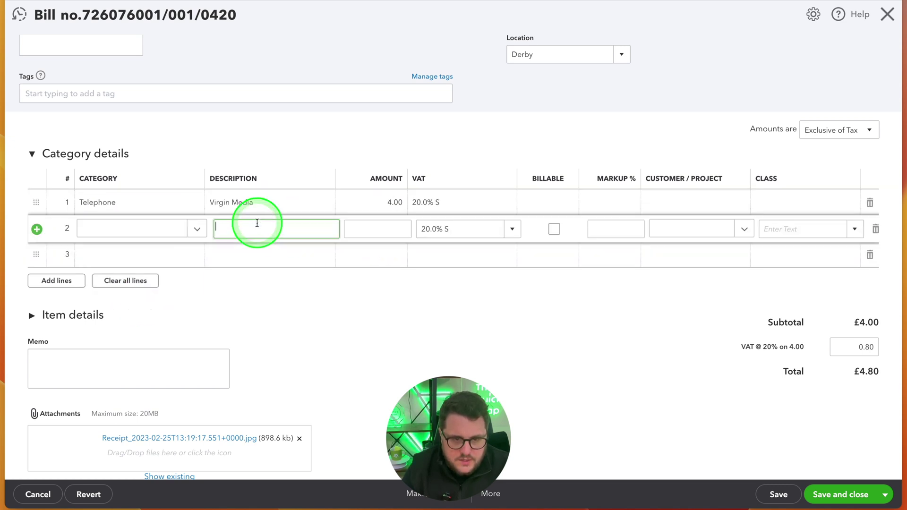
left_click(406, 228)
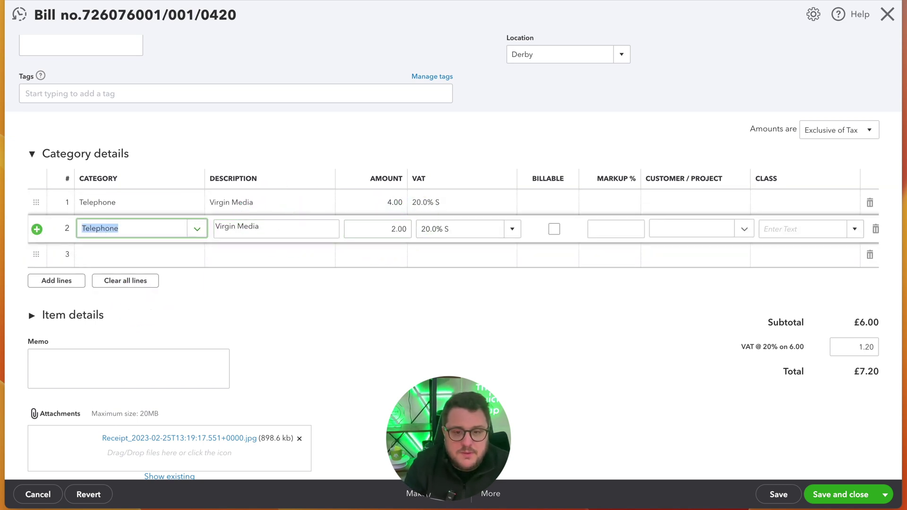
Assign the Online class to the first line and Sales North to the second, then save and close.
key("shift+Tab")
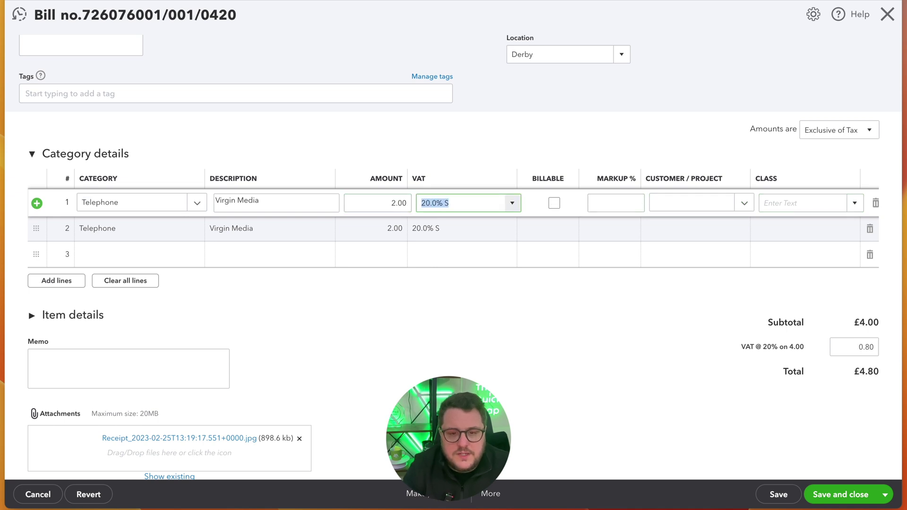
left_click(856, 203)
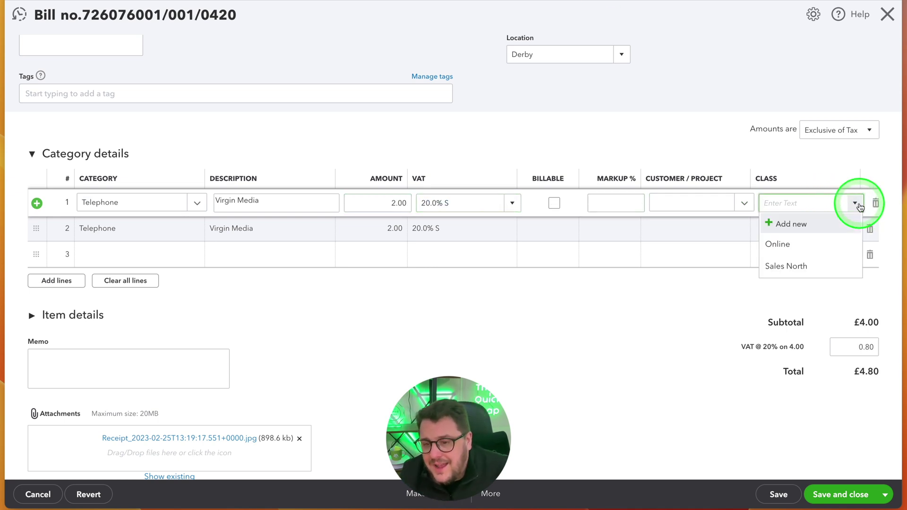
left_click(798, 245)
left_click(850, 230)
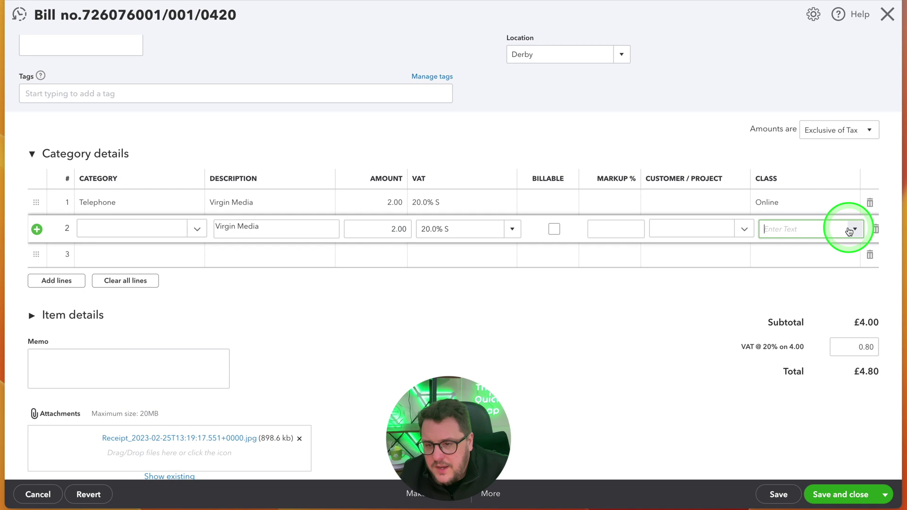
left_click(856, 229)
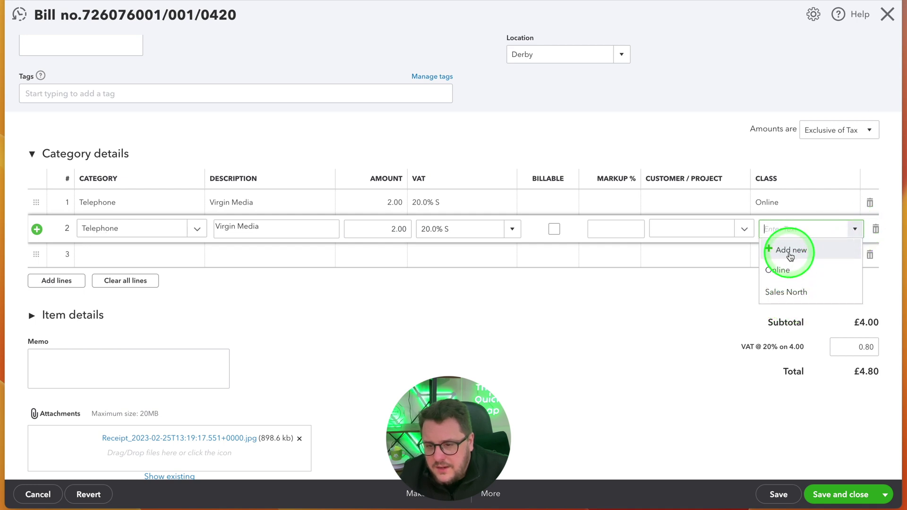
left_click(815, 293)
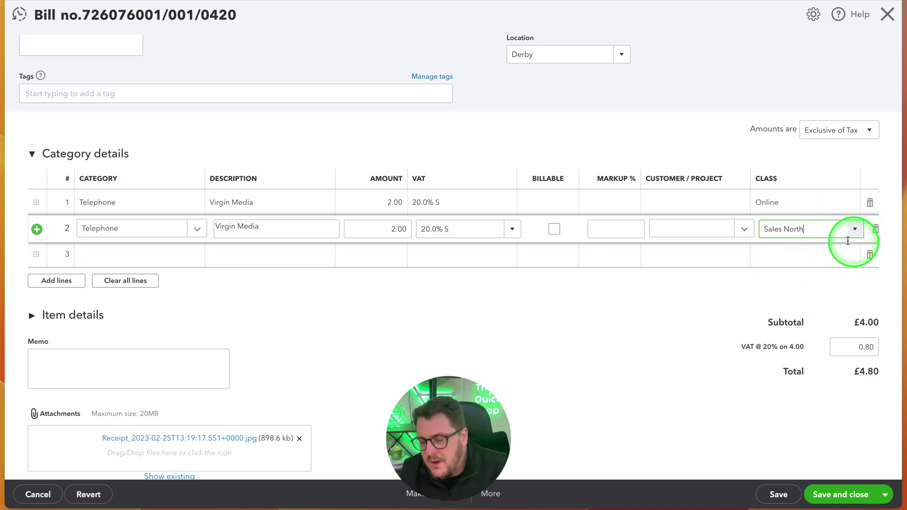
left_click(638, 135)
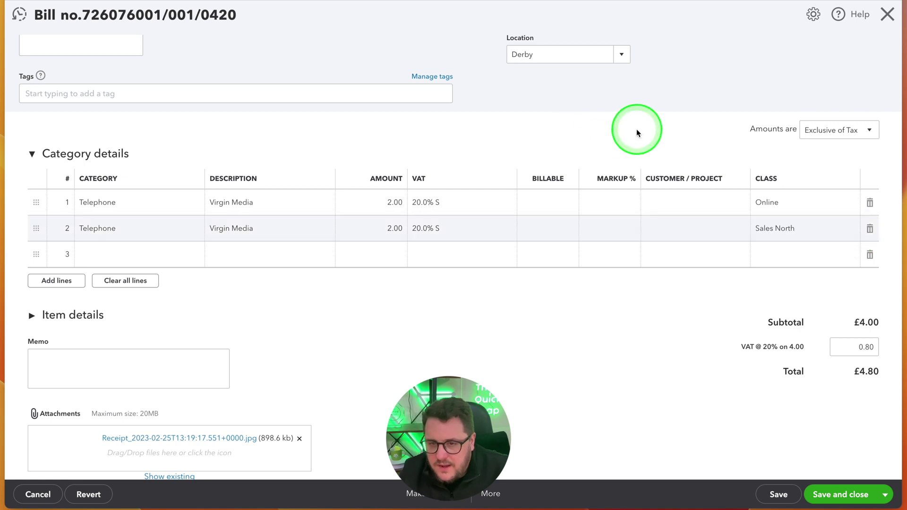
scroll(739, 161, "up", 3)
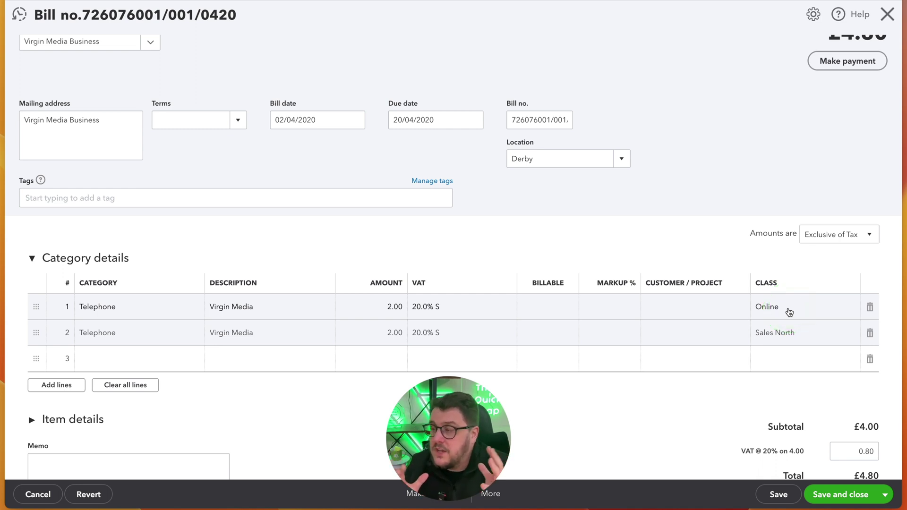
left_click(784, 259)
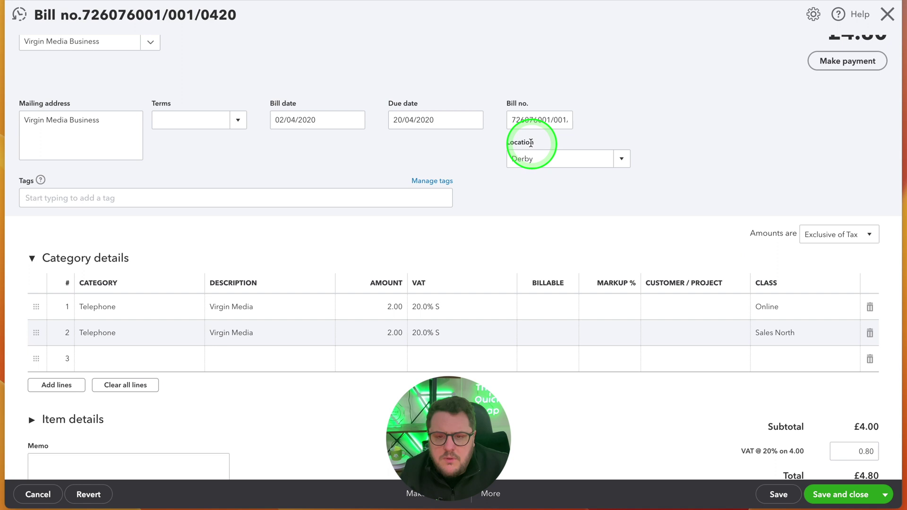
left_click(840, 494)
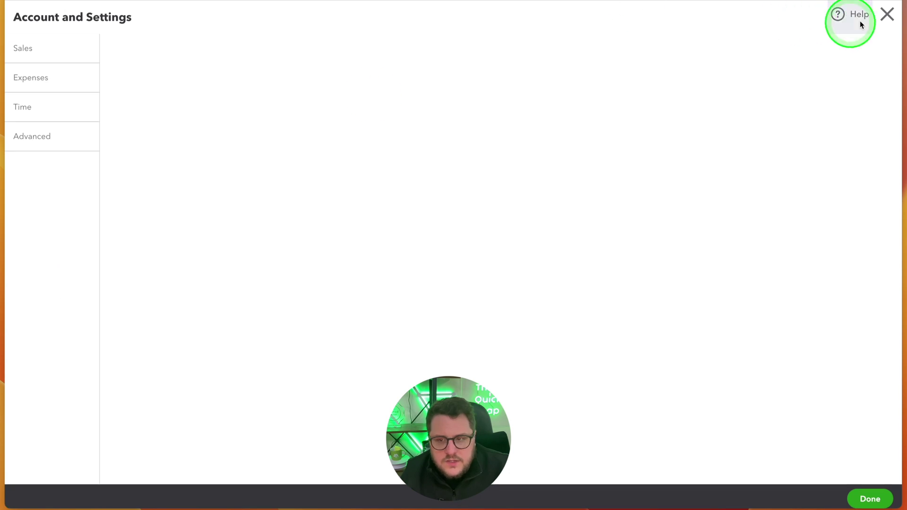
Open the Profit and Loss report from the standard reports list.
left_click(887, 14)
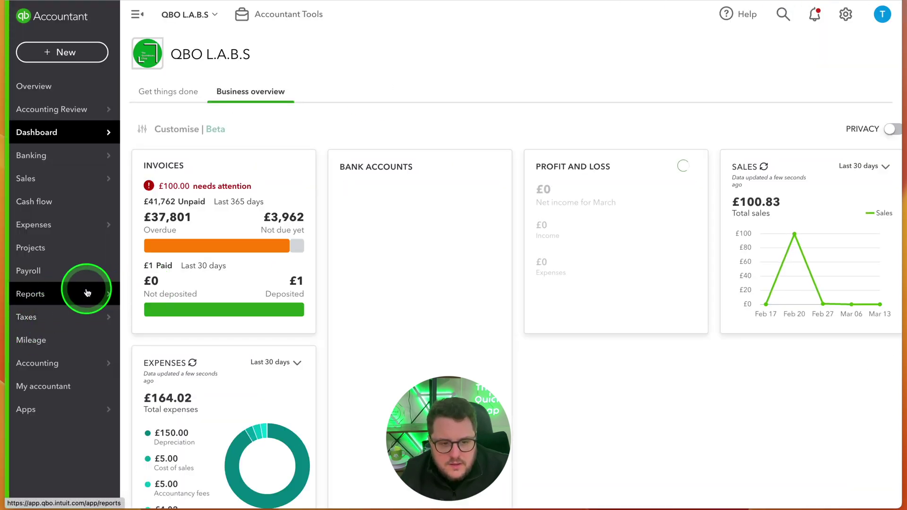
left_click(87, 293)
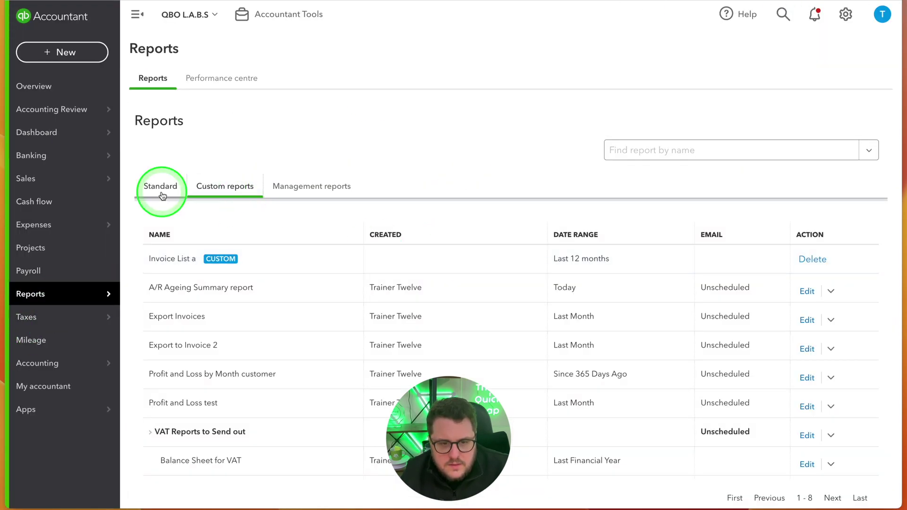
left_click(160, 188)
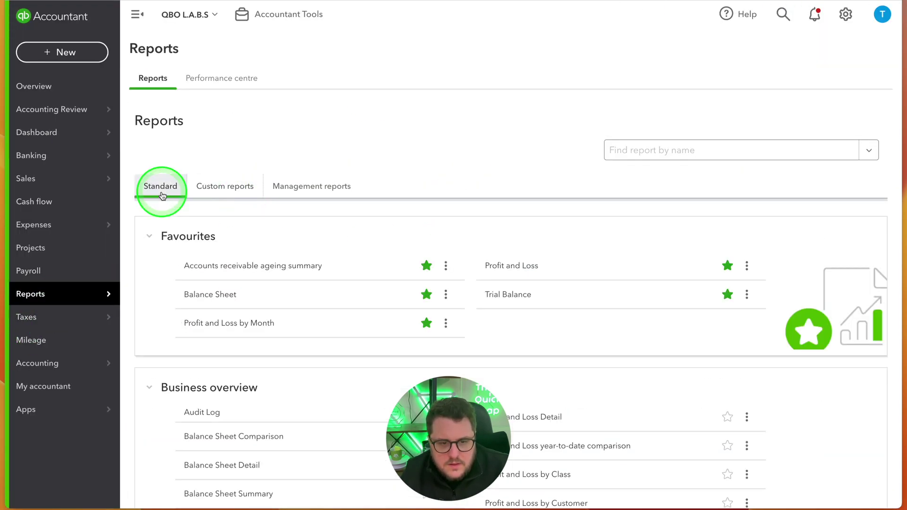
left_click(514, 266)
Set the report's start date to 01/04/2020 and move on to the end date.
left_click(293, 163)
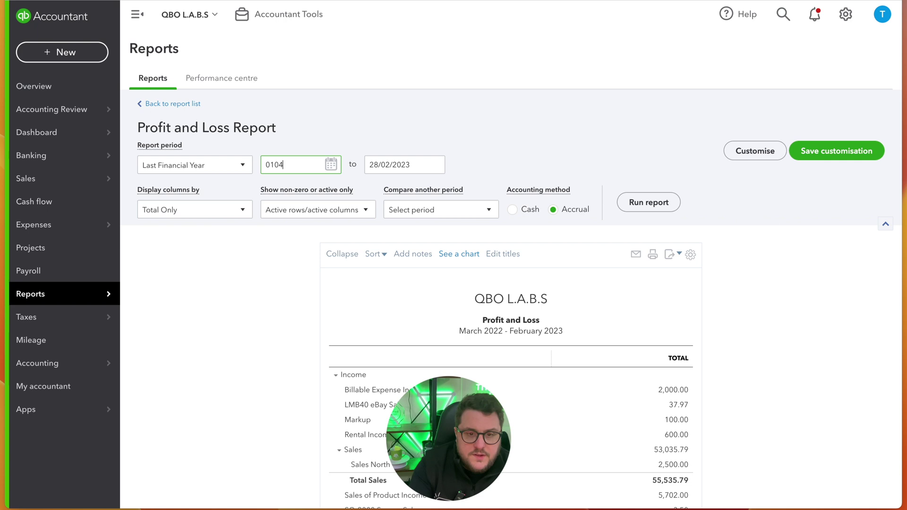
type("01/04/2020")
key("Tab")
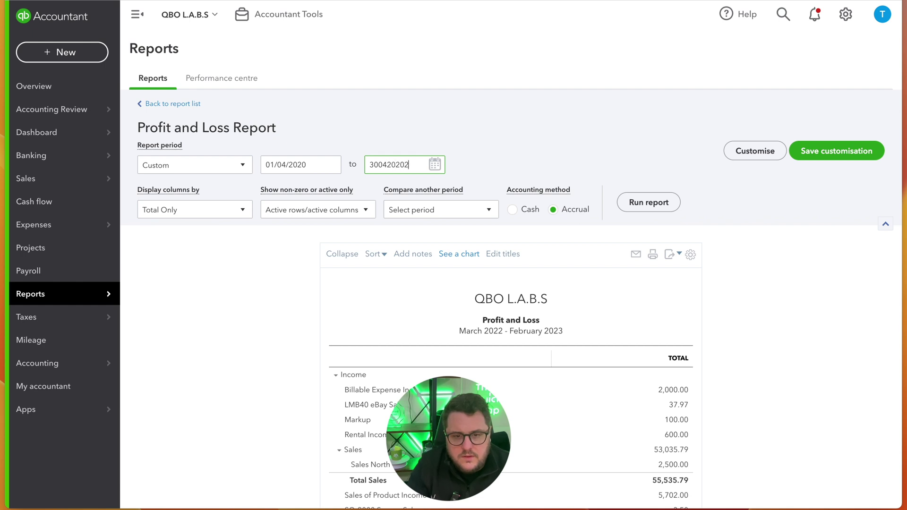
key("ctrl+super+space")
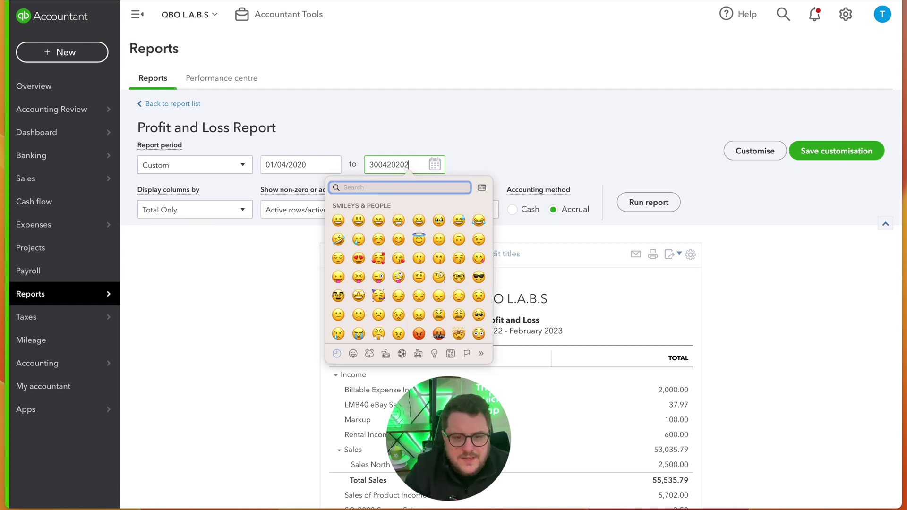
key("Escape")
Run the April 2020 Profit and Loss report and scroll through its results.
left_click(648, 202)
scroll(784, 250, "down", 5)
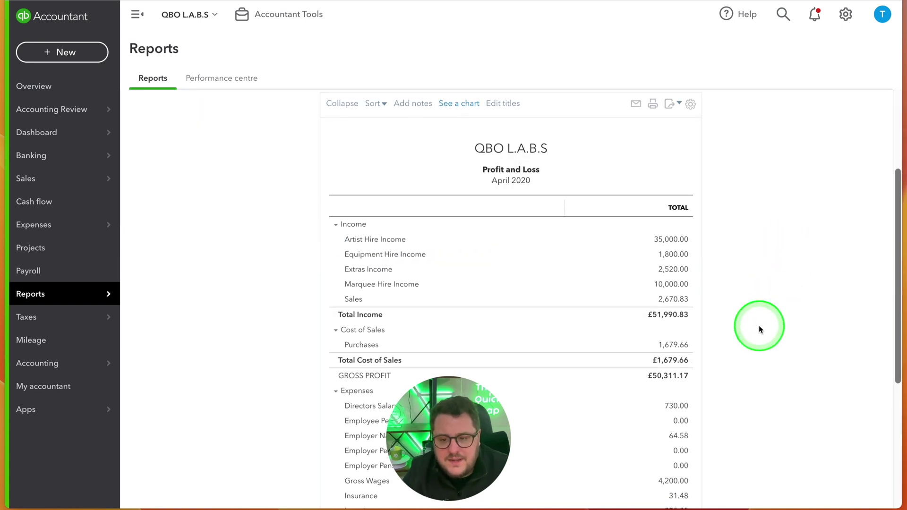
scroll(759, 329, "down", 5)
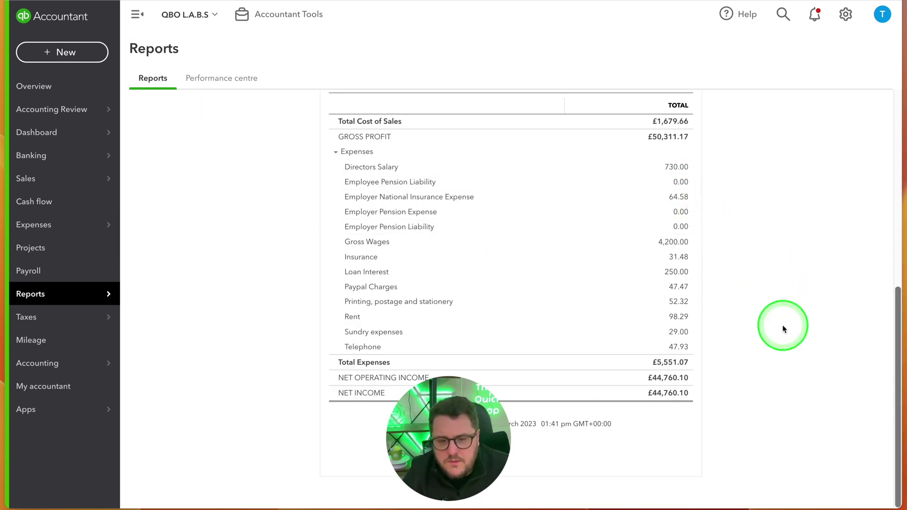
Drill into the 47.93 Telephone total, review its transactions, and return to the summary.
left_click(678, 346)
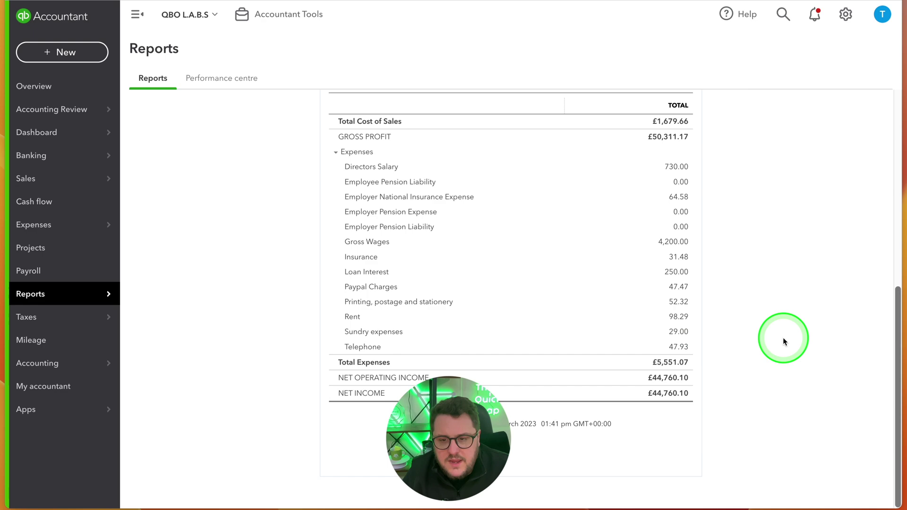
scroll(770, 347, "right", 3)
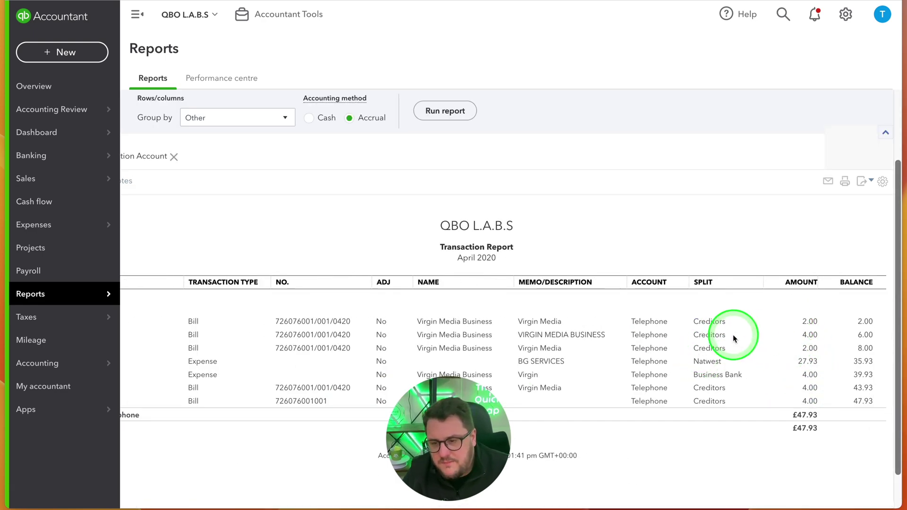
scroll(734, 339, "left", 3)
scroll(763, 336, "right", 3)
scroll(763, 336, "left", 4)
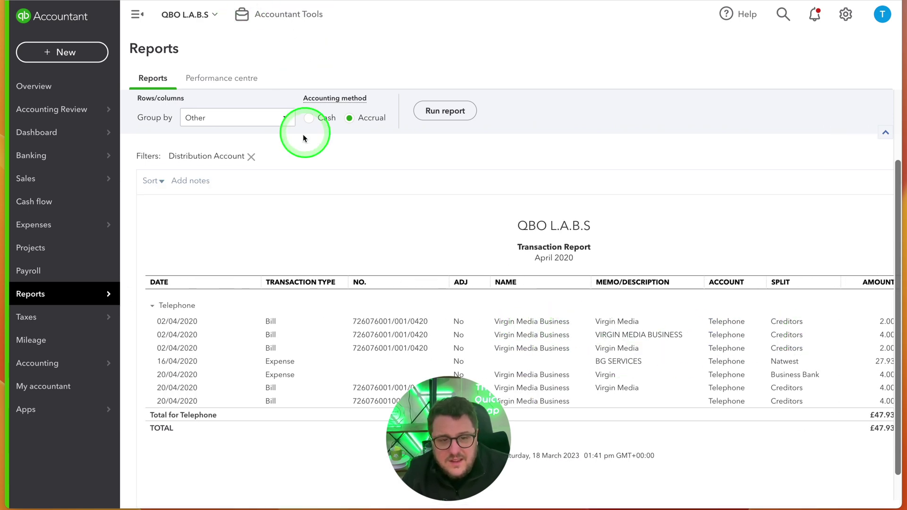
scroll(304, 137, "up", 3)
left_click(177, 104)
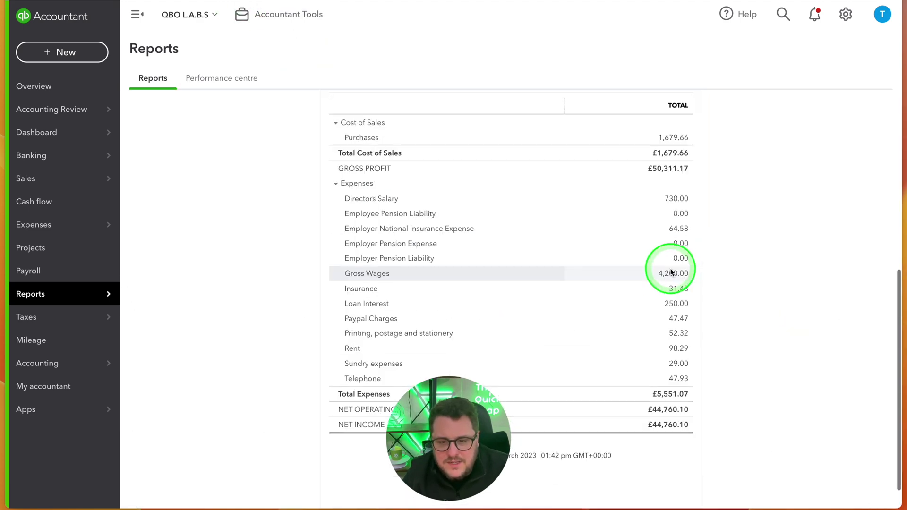
Display report columns by Locations and rerun, showing Derby with Telephone 4.00.
scroll(557, 296, "up", 5)
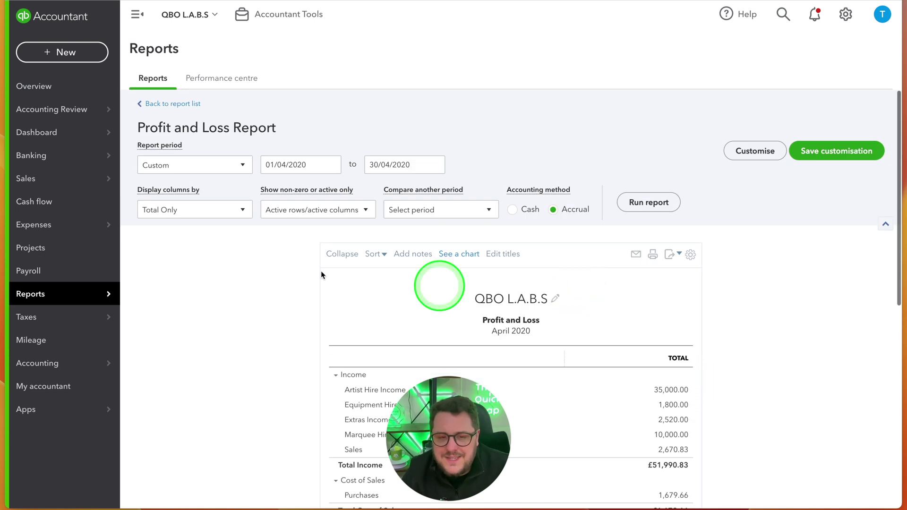
left_click(205, 216)
scroll(213, 313, "down", 3)
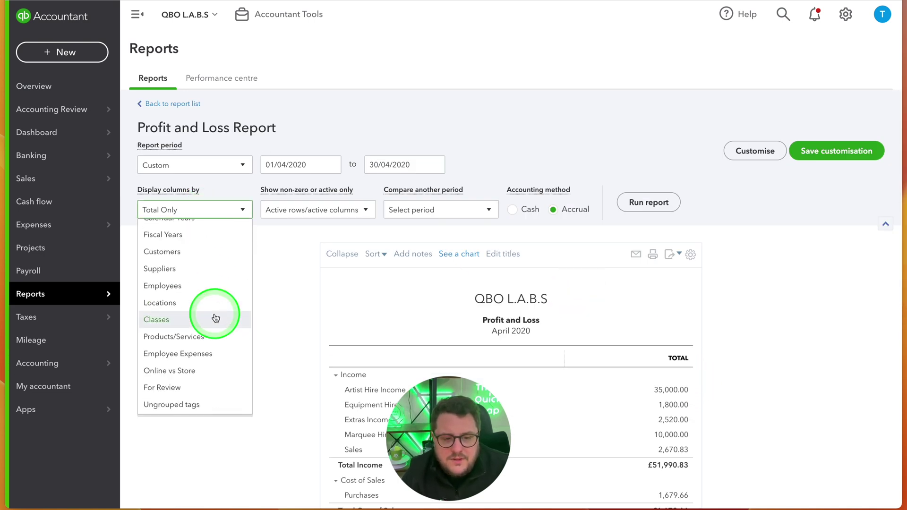
left_click(188, 304)
left_click(660, 207)
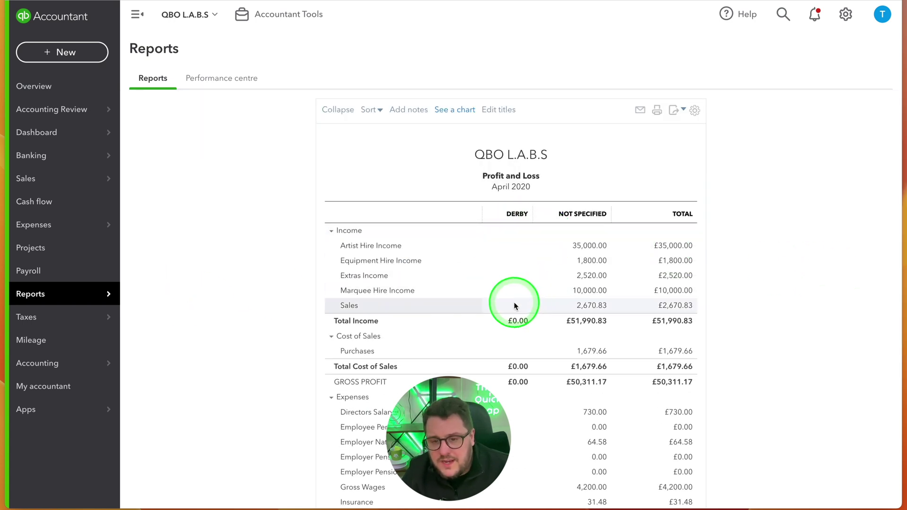
scroll(538, 306, "down", 5)
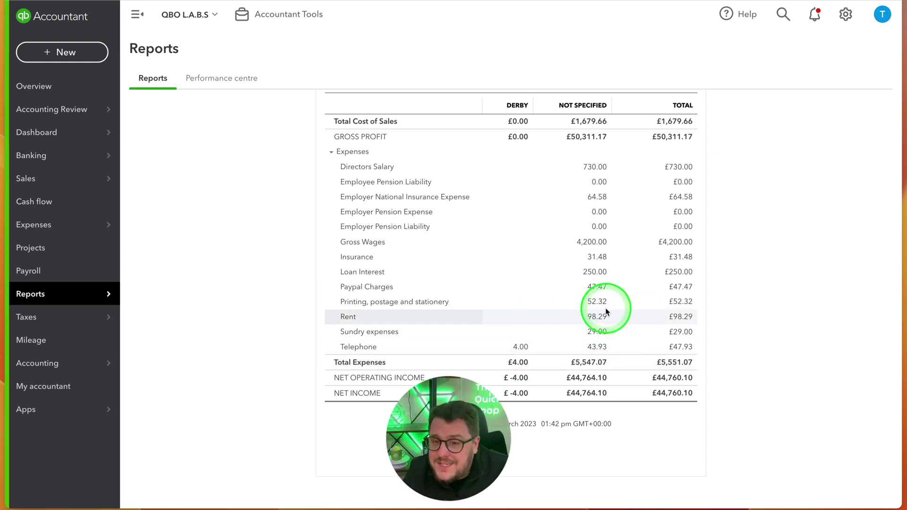
scroll(593, 220, "up", 10)
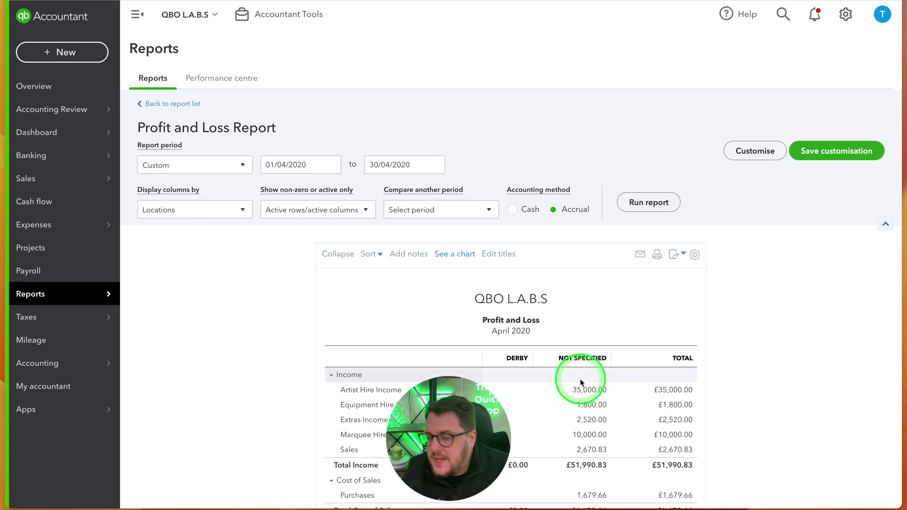
scroll(579, 378, "down", 10)
Switch report columns to Classes and rerun, showing Telephone 2.00 under Online and Sales North.
scroll(579, 378, "up", 10)
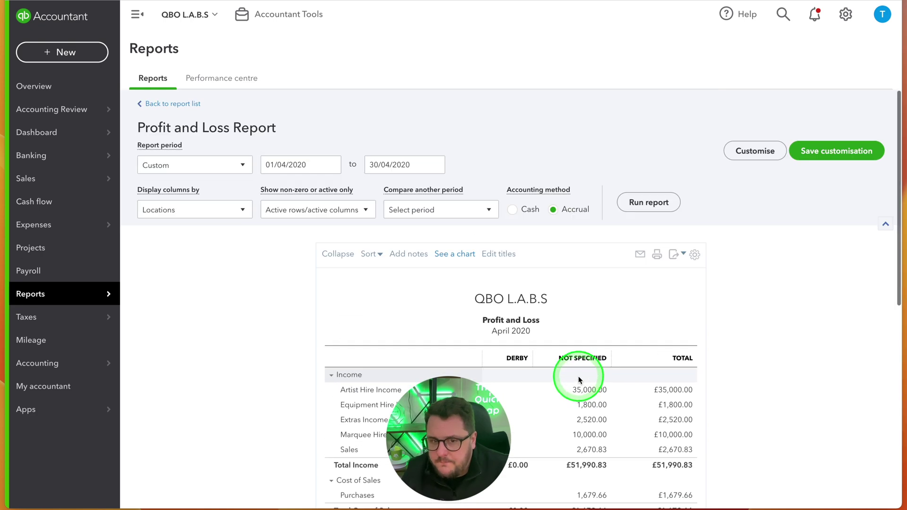
left_click(208, 210)
left_click(194, 318)
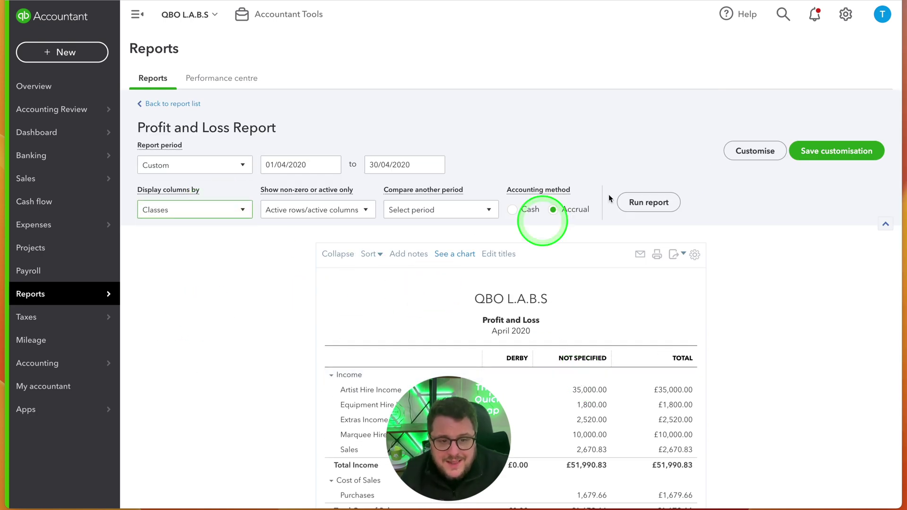
left_click(645, 206)
scroll(697, 229, "down", 3)
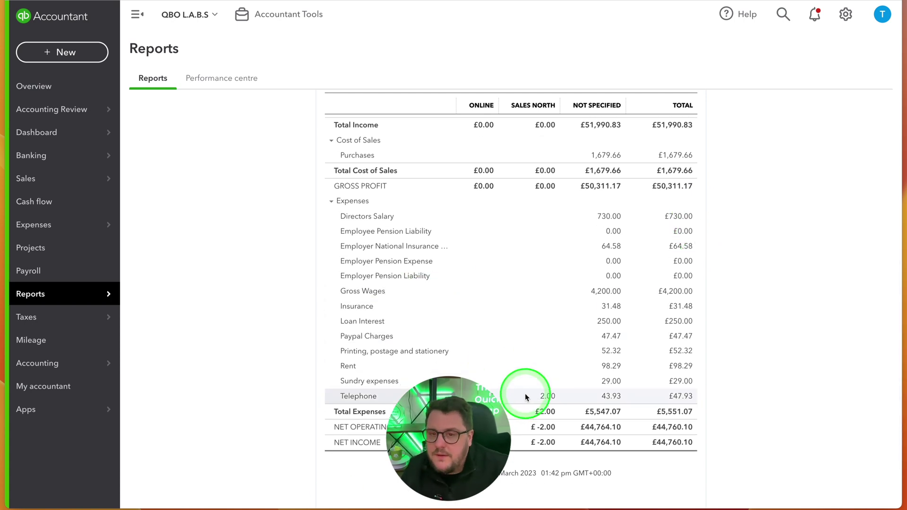
left_click(472, 390)
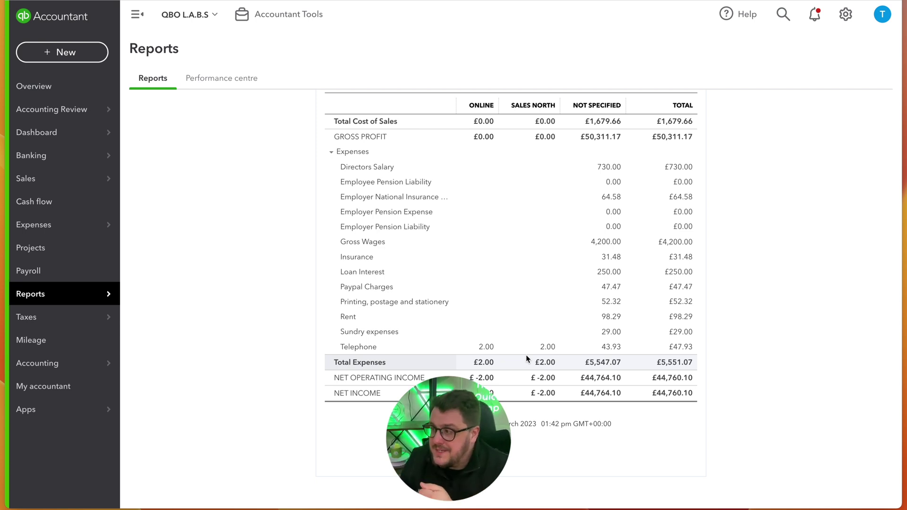
scroll(571, 310, "up", 8)
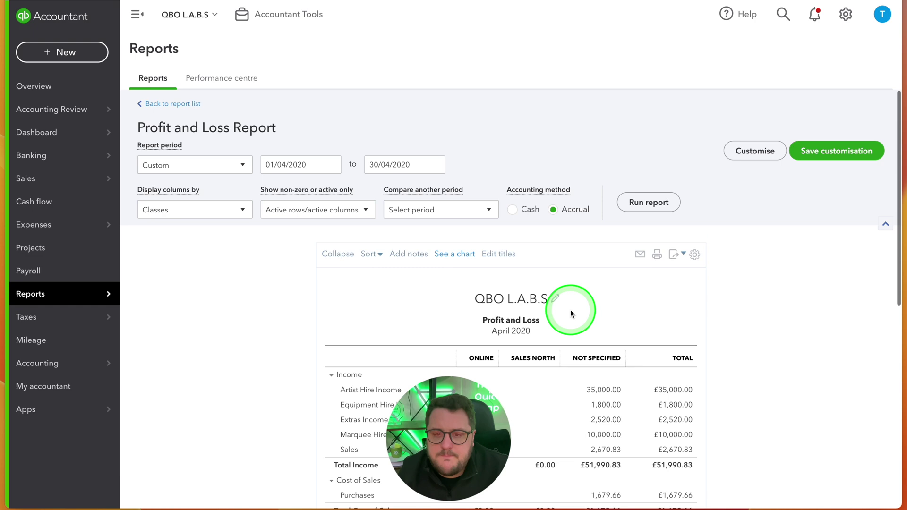
From All Lists, view Classes, cancel a new class form, then open the Locations list.
left_click(843, 21)
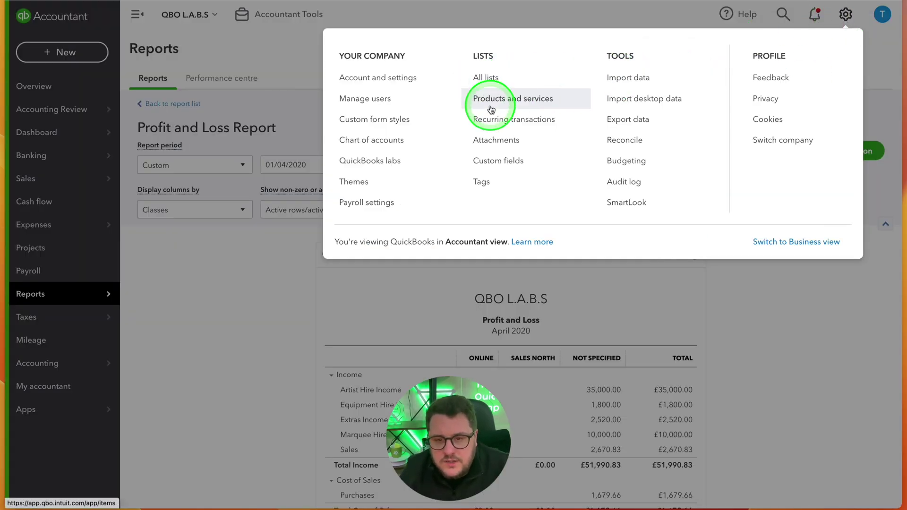
left_click(485, 78)
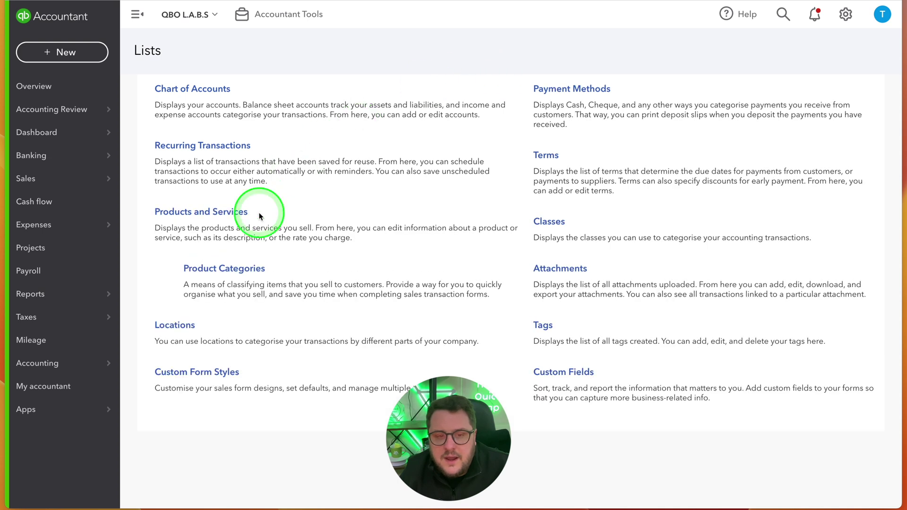
left_click(542, 225)
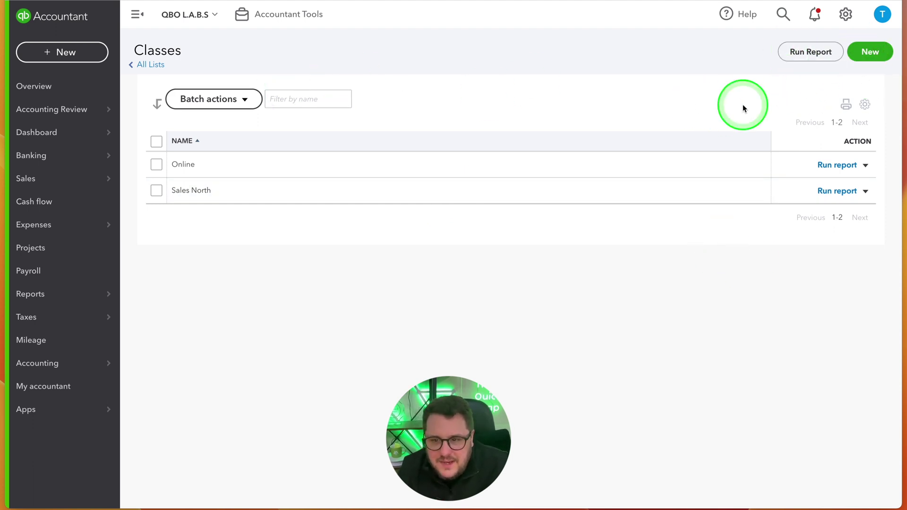
left_click(871, 51)
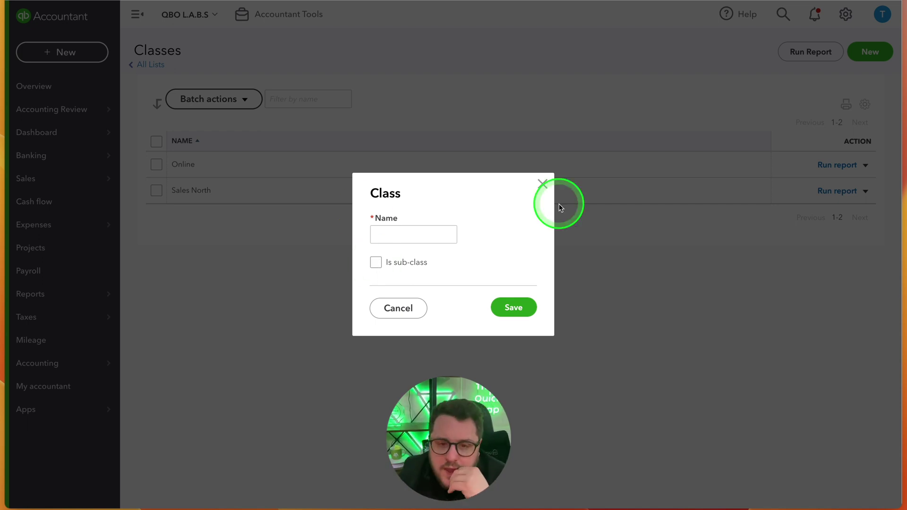
left_click(541, 185)
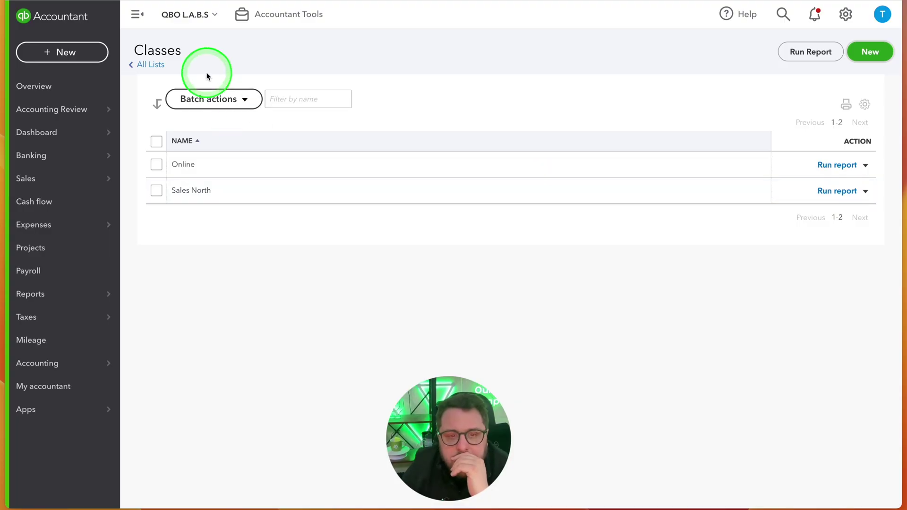
left_click(154, 66)
left_click(174, 322)
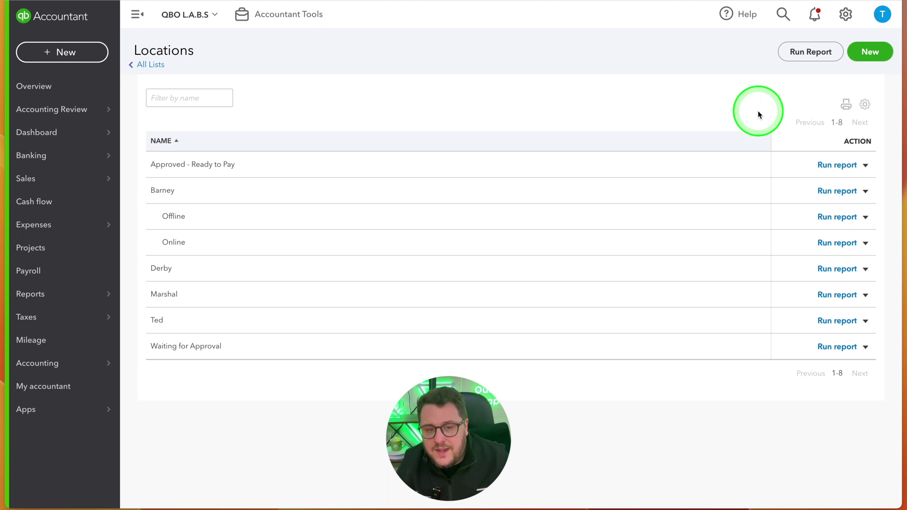
Start a new location from the Locations list and begin entering its name.
left_click(866, 52)
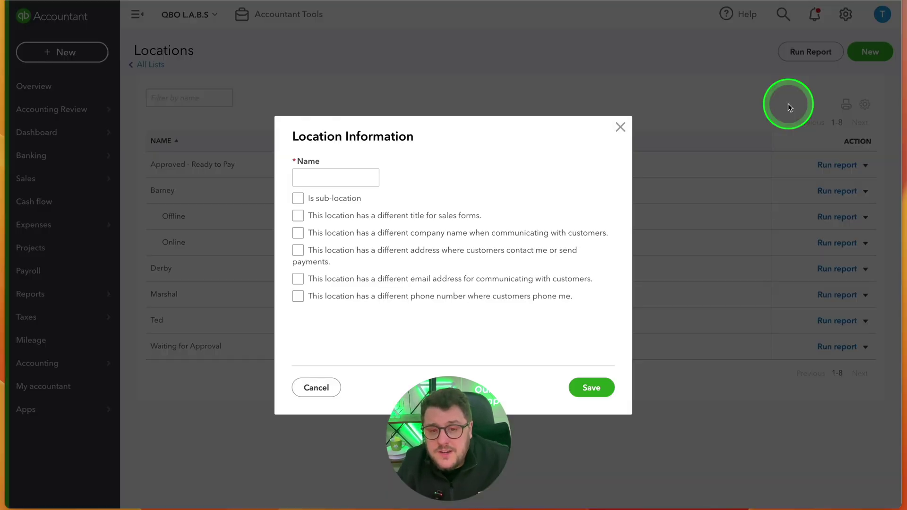
left_click(343, 178)
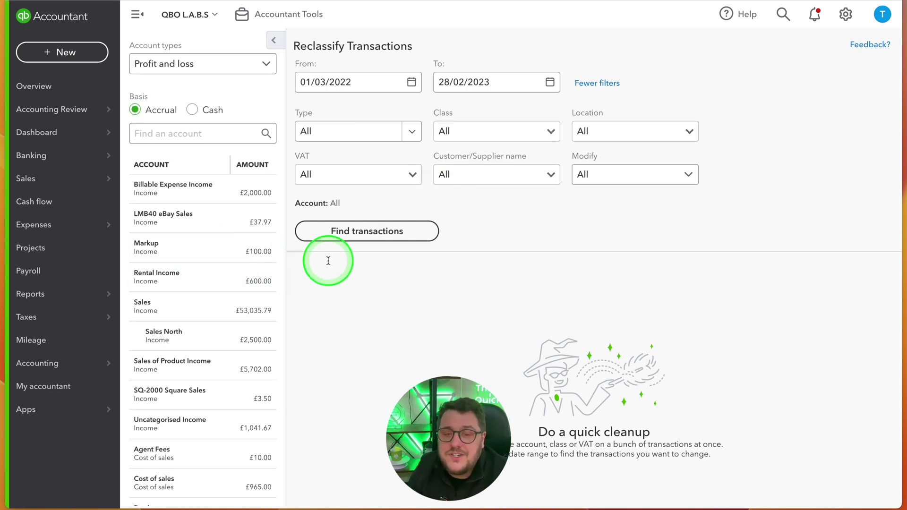
Reclassify all six Travelling expenses lines to the Derby location.
scroll(212, 255, "down", 10)
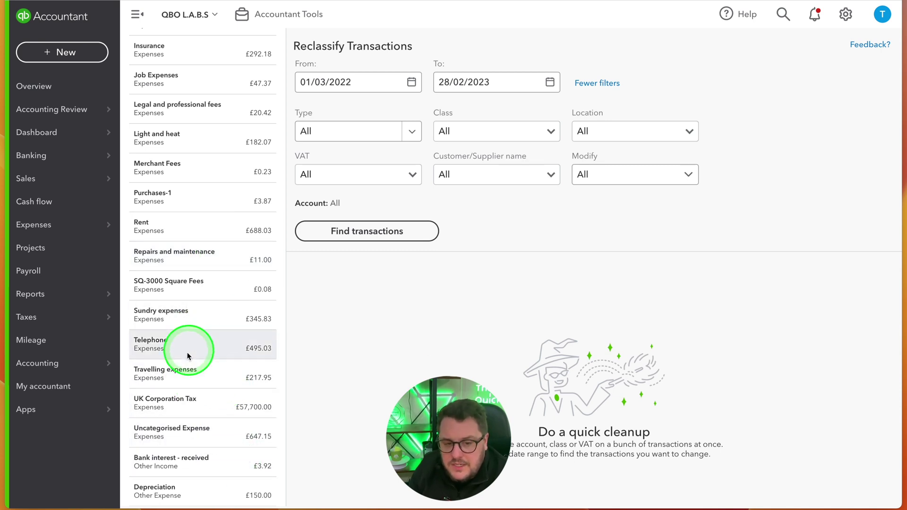
left_click(189, 373)
left_click(303, 299)
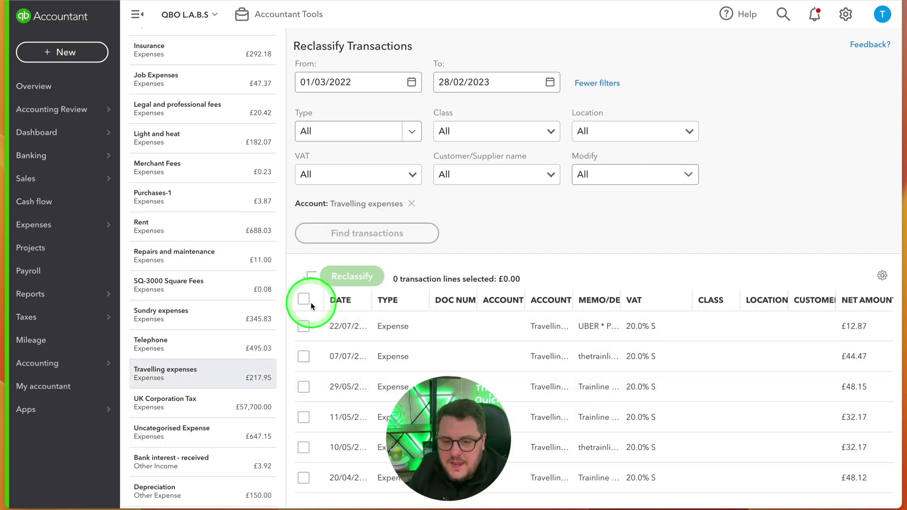
left_click(363, 283)
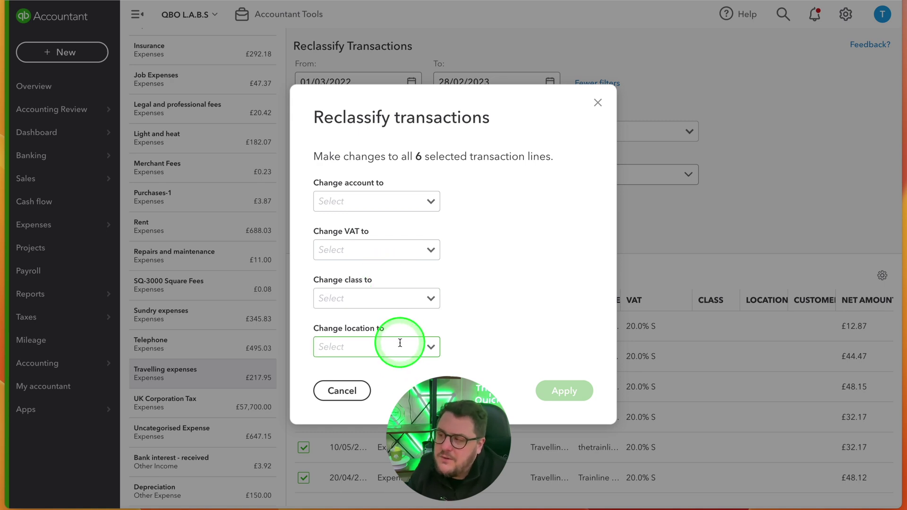
left_click(431, 348)
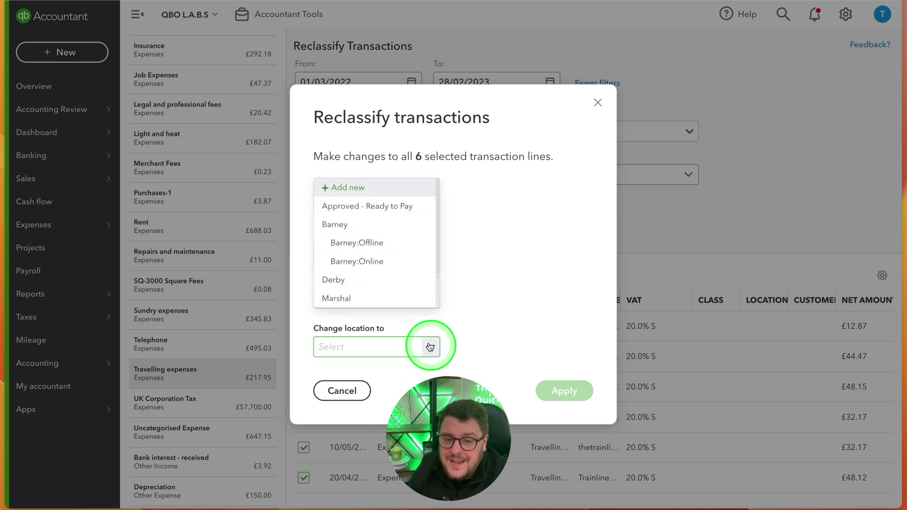
scroll(380, 283, "down", 1)
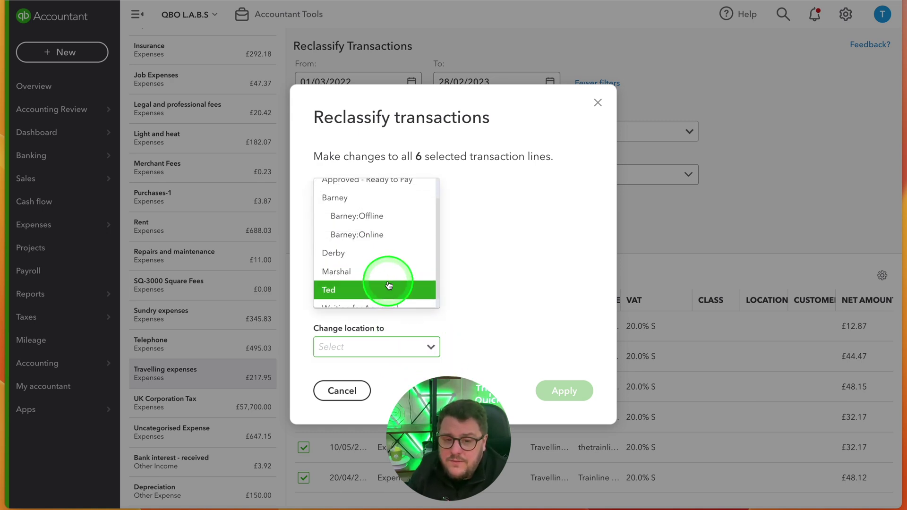
left_click(373, 257)
left_click(567, 392)
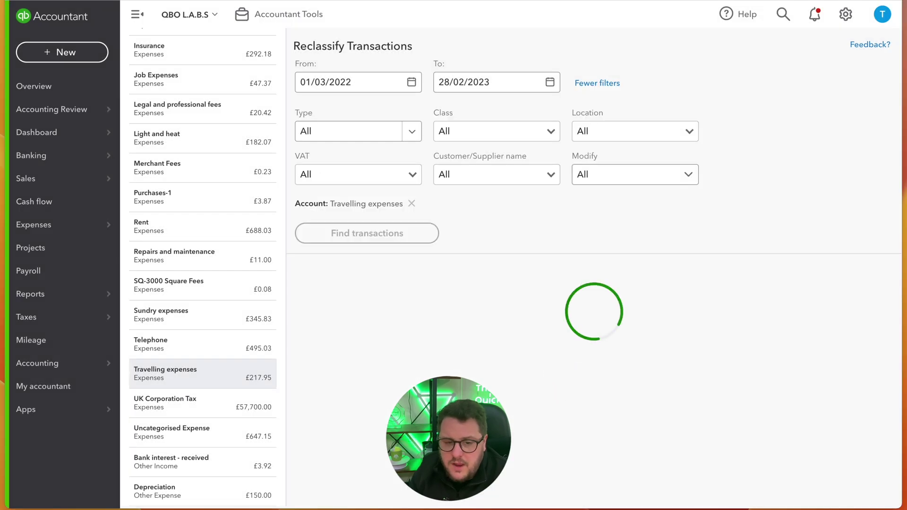
Reclassify the seven Rent lines, totalling £688.03, to the Derby location.
left_click(229, 349)
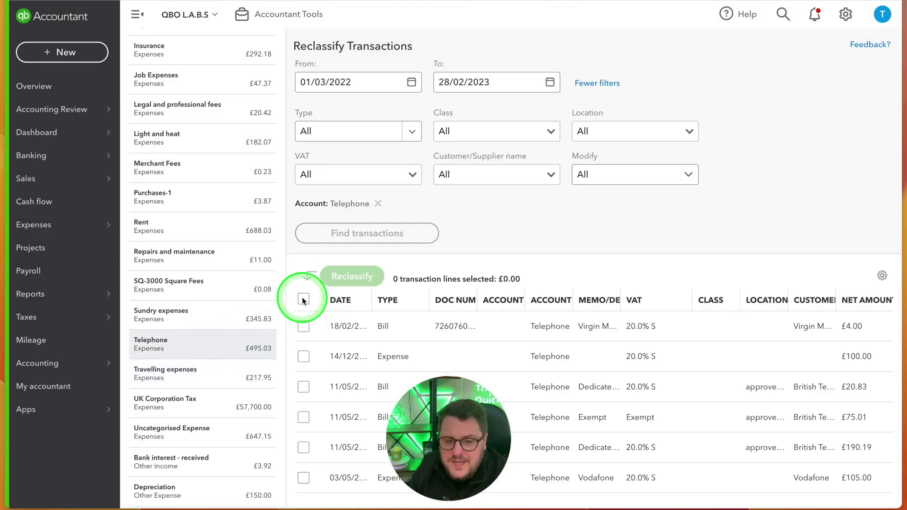
left_click(172, 232)
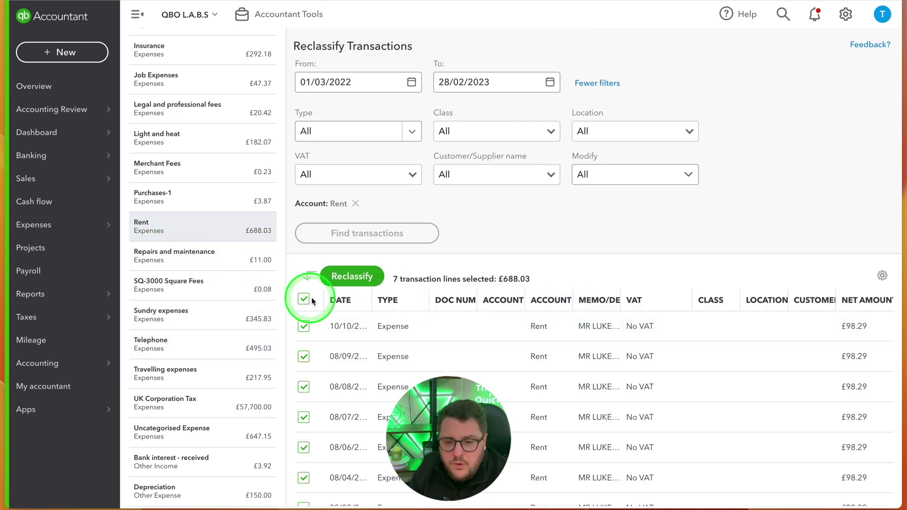
left_click(365, 278)
left_click(431, 347)
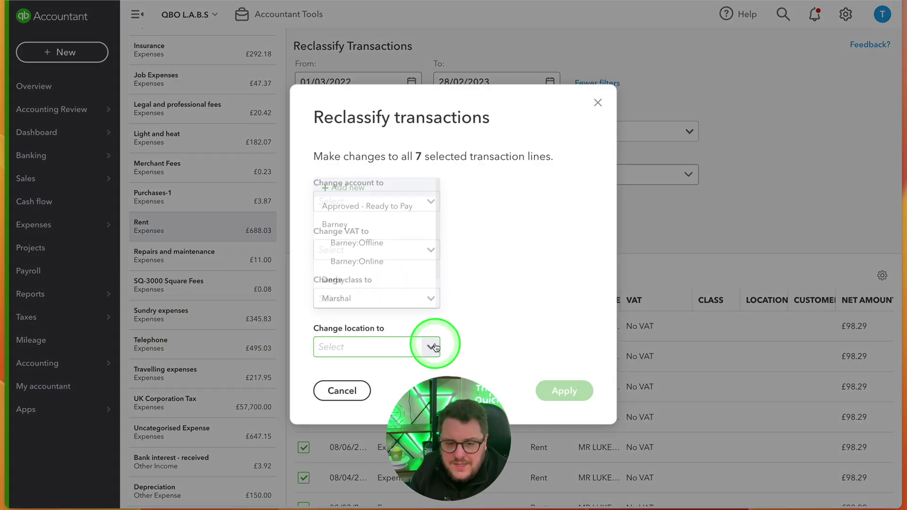
left_click(405, 278)
left_click(577, 398)
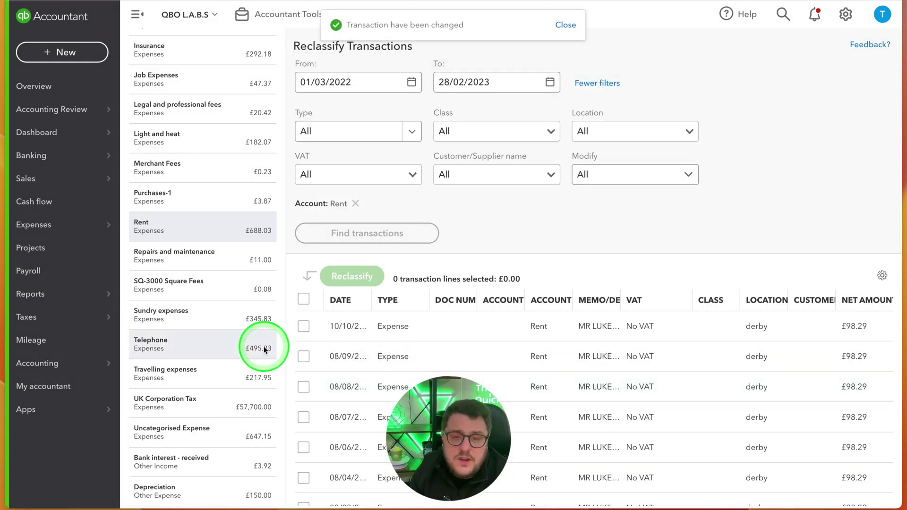
scroll(246, 301, "up", 1)
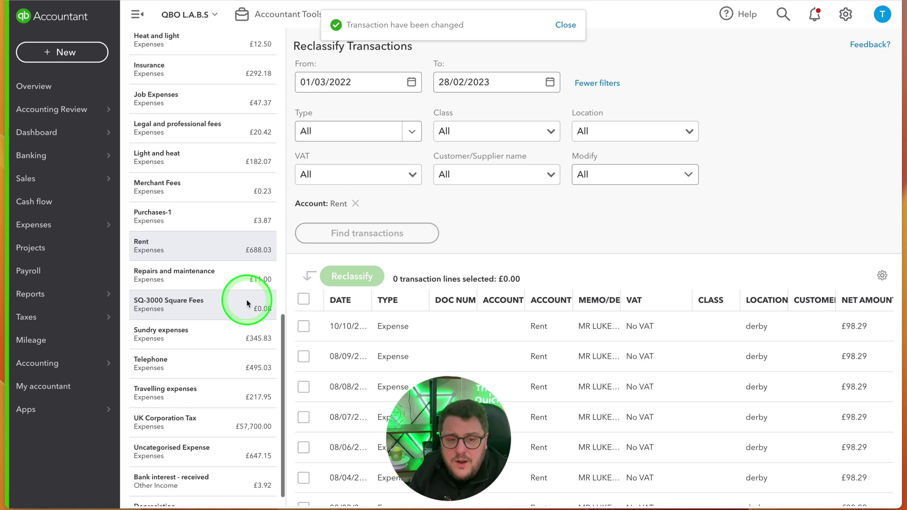
Reclassify all seven Light and heat lines, totalling £182.07, to the Sales North class.
left_click(197, 158)
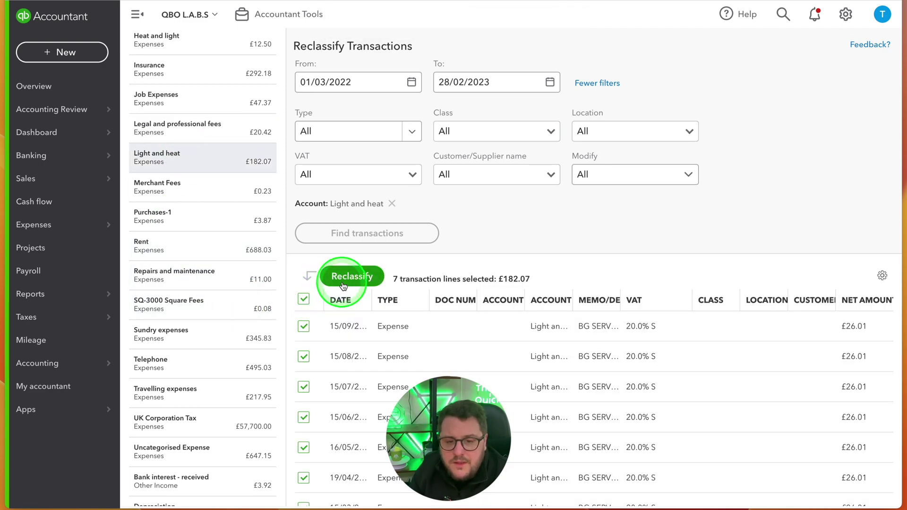
left_click(336, 288)
left_click(429, 347)
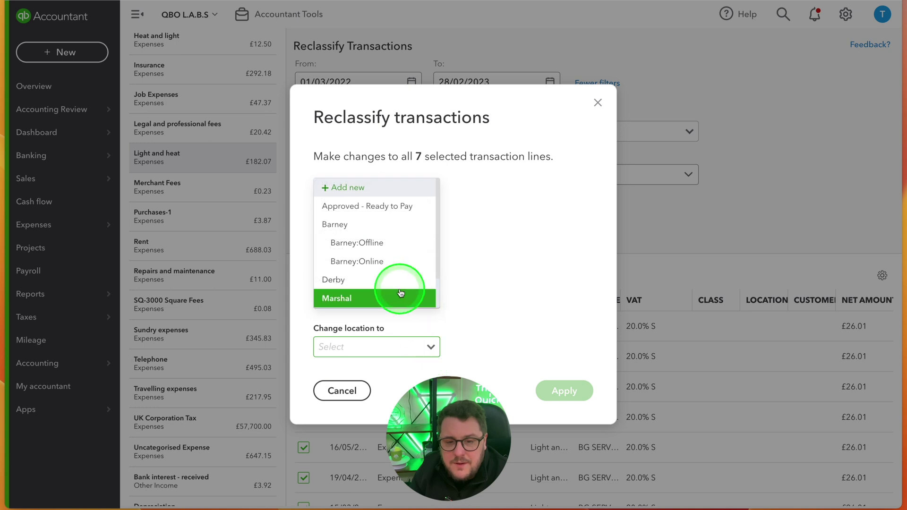
left_click(546, 290)
left_click(431, 298)
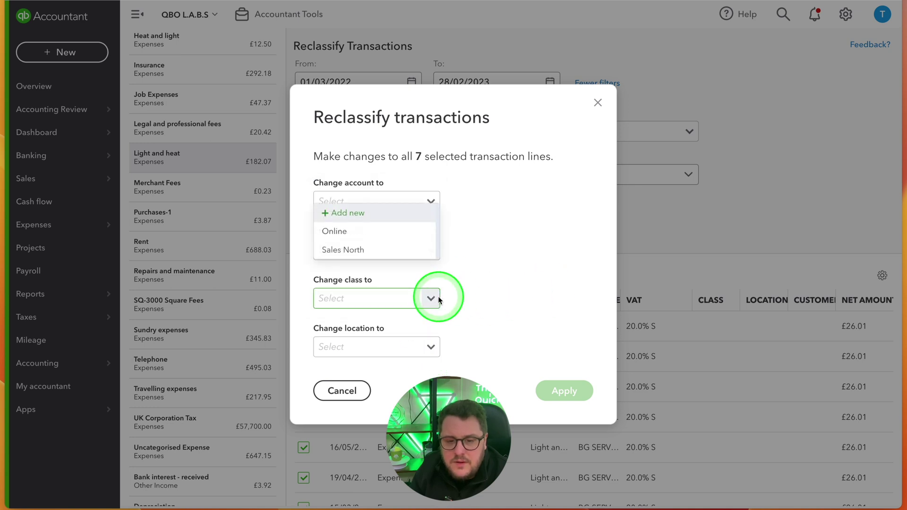
left_click(376, 249)
left_click(585, 402)
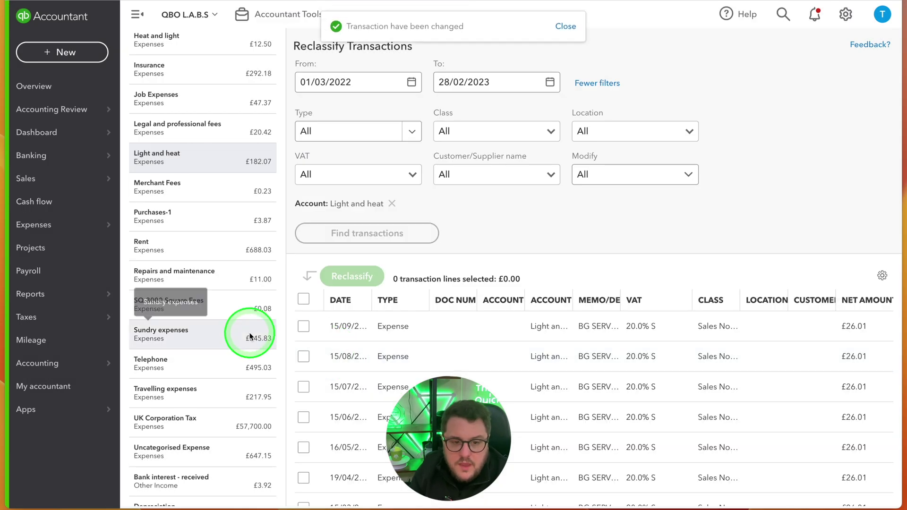
scroll(250, 333, "up", 5)
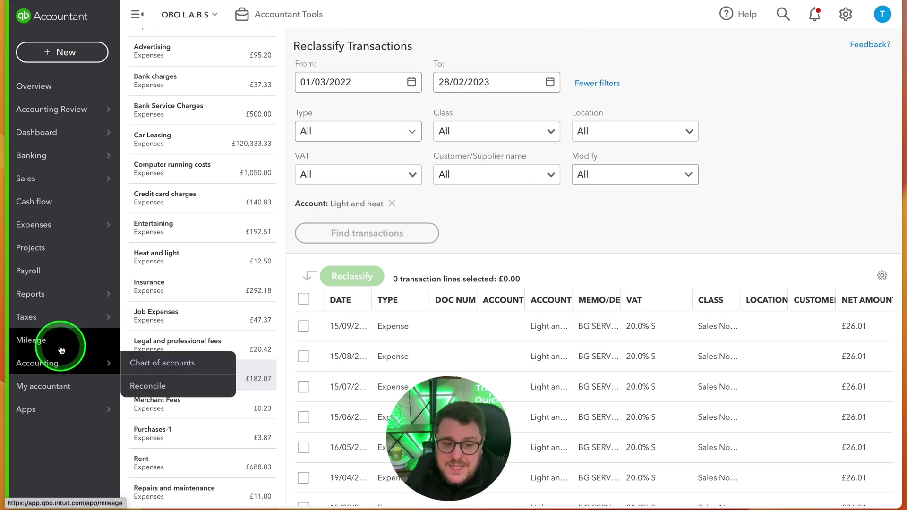
Run the Profit and Loss by Location report and view Derby's £905.98 Rent and Travelling expenses.
left_click(199, 298)
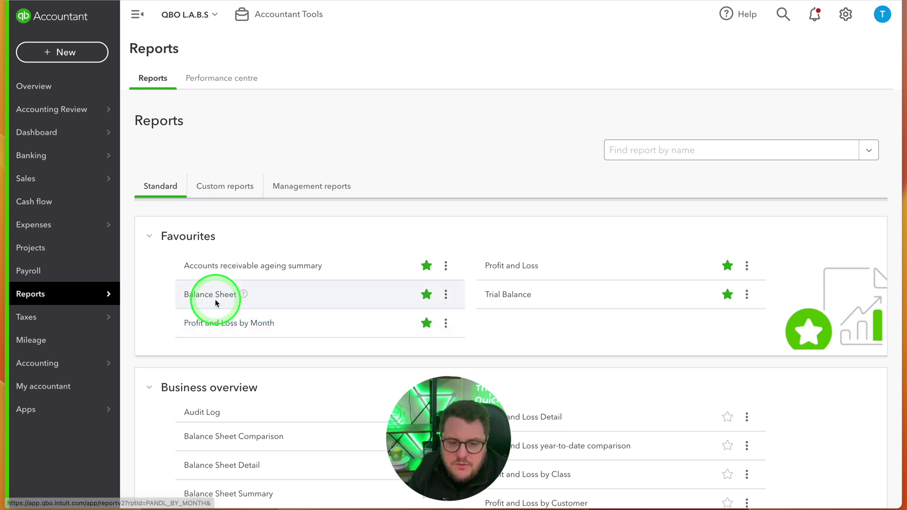
scroll(390, 348, "down", 4)
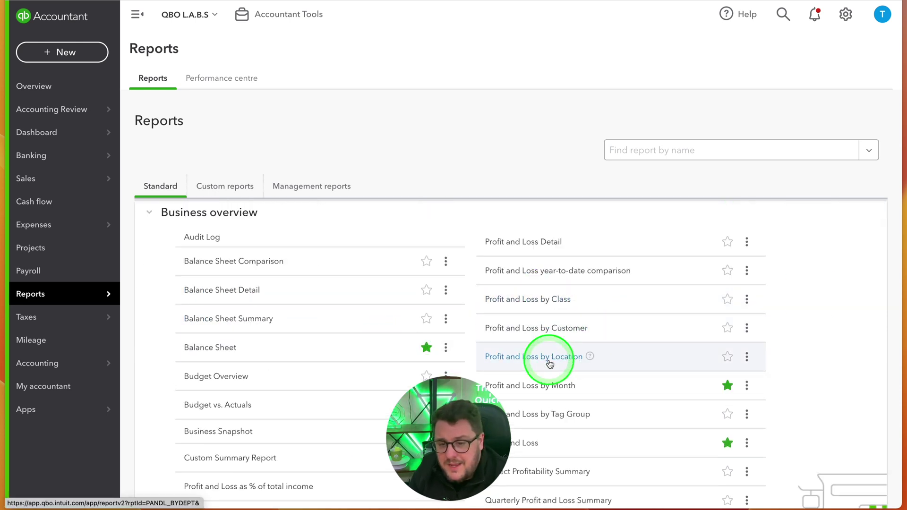
left_click(550, 356)
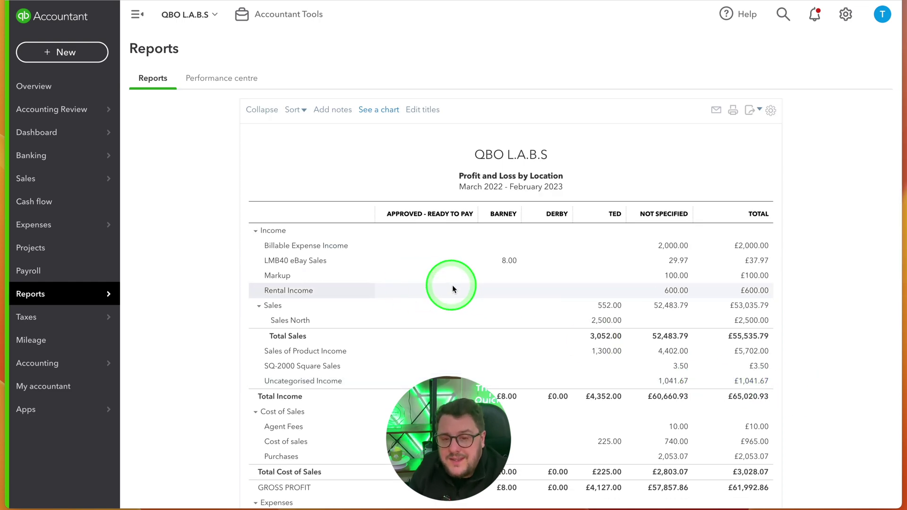
scroll(591, 331, "down", 2)
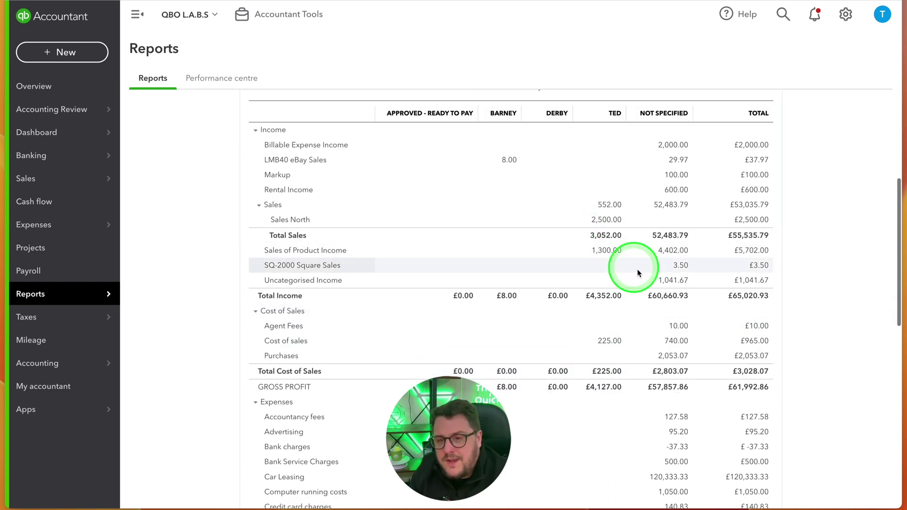
scroll(633, 392, "down", 9)
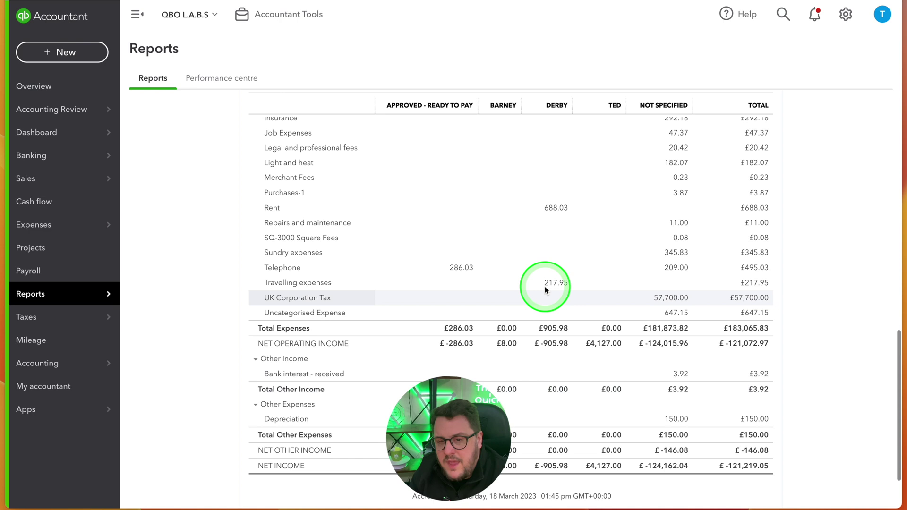